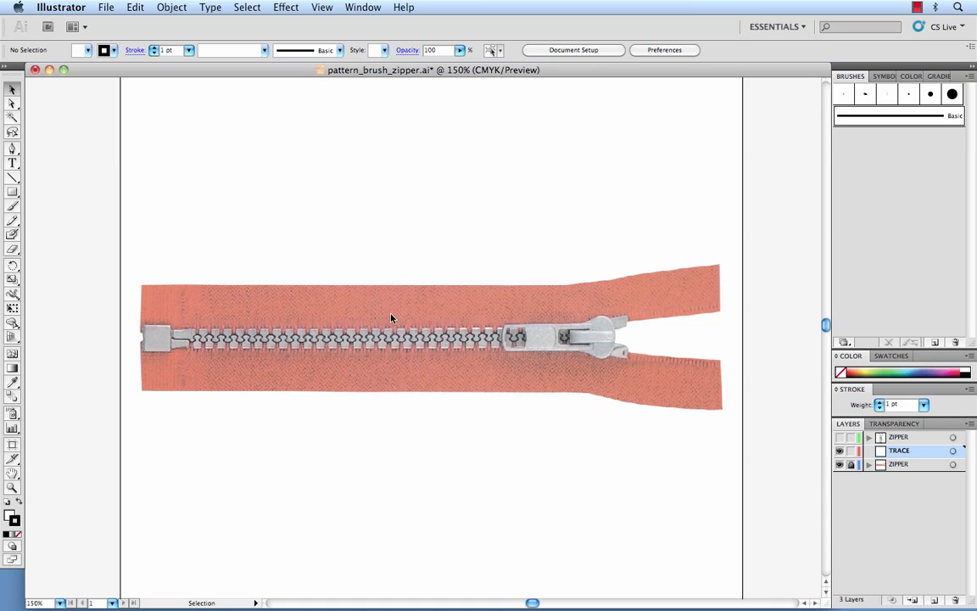
- Paste the traced zipper tooth in front, over the matching lower tooth in the zipper photo
{"action": "key", "text": "z"}
{"action": "left_click_drag", "start_coordinate": [375, 312], "coordinate": [473, 375]}
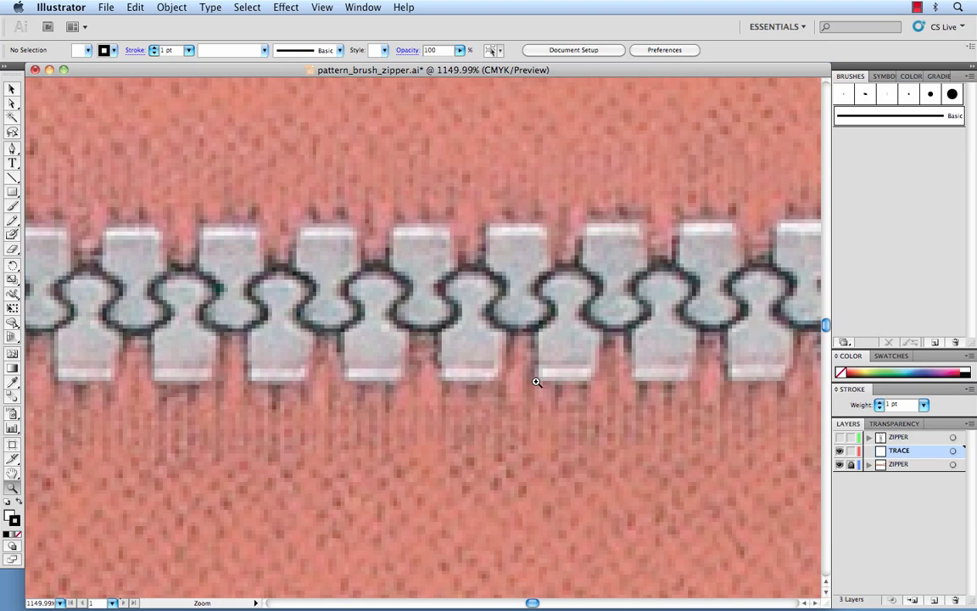
{"action": "key", "text": "super+f"}
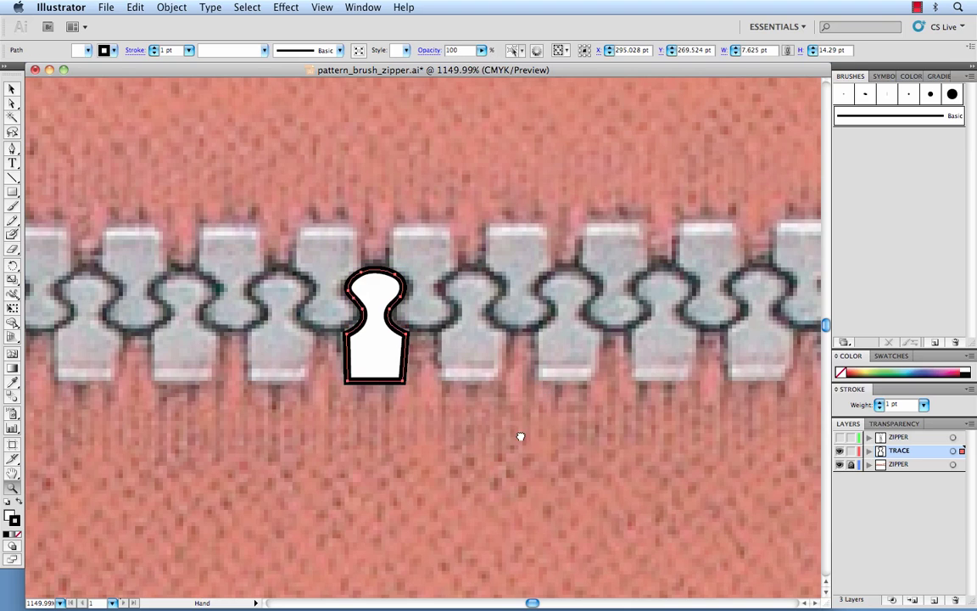
{"action": "left_click_drag", "start_coordinate": [520, 436], "coordinate": [564, 451]}
{"action": "key", "text": "super+shift+a"}
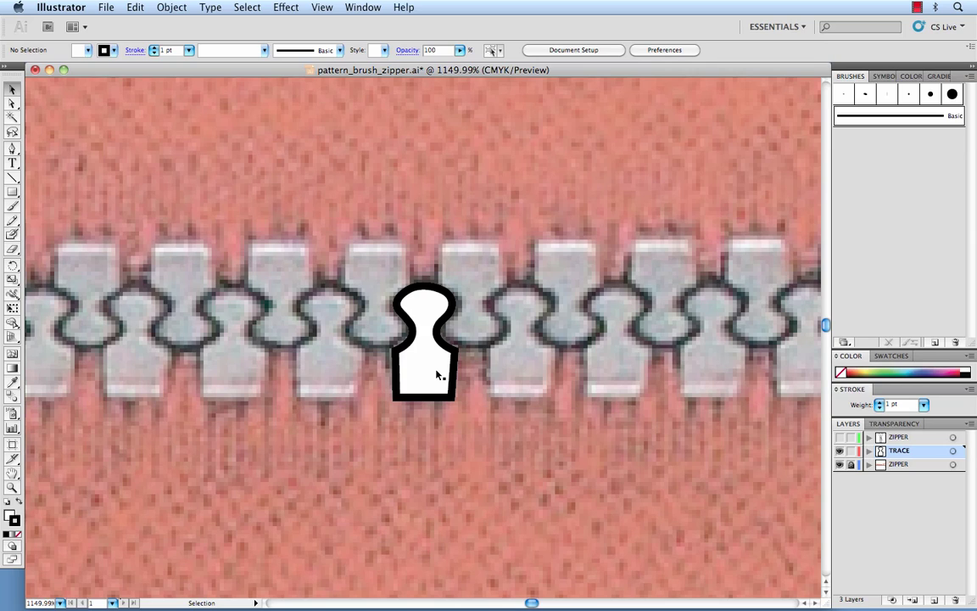
- Move the traced tooth straight down off the zipper photo onto the blank artboard area below it
{"action": "key", "text": "super+minus"}
{"action": "key", "text": "super+minus"}
{"action": "key", "text": "super+minus"}
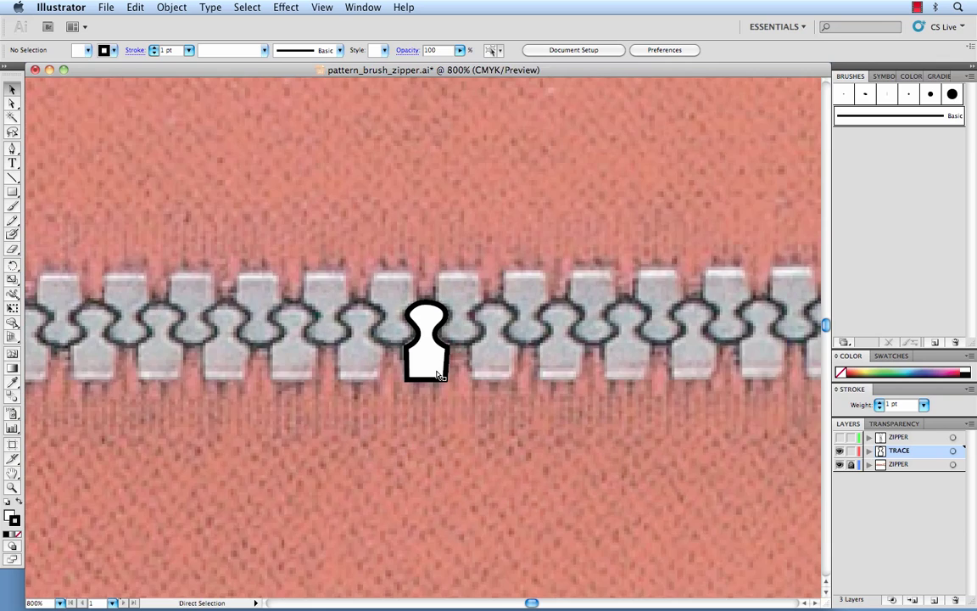
{"action": "mouse_move", "coordinate": [439, 374]}
{"action": "left_mouse_down"}
{"action": "mouse_move", "coordinate": [457, 291]}
{"action": "mouse_move", "coordinate": [433, 460]}
{"action": "mouse_move", "coordinate": [467, 414]}
{"action": "left_mouse_up"}
{"action": "left_click_drag", "start_coordinate": [366, 339], "coordinate": [494, 434]}
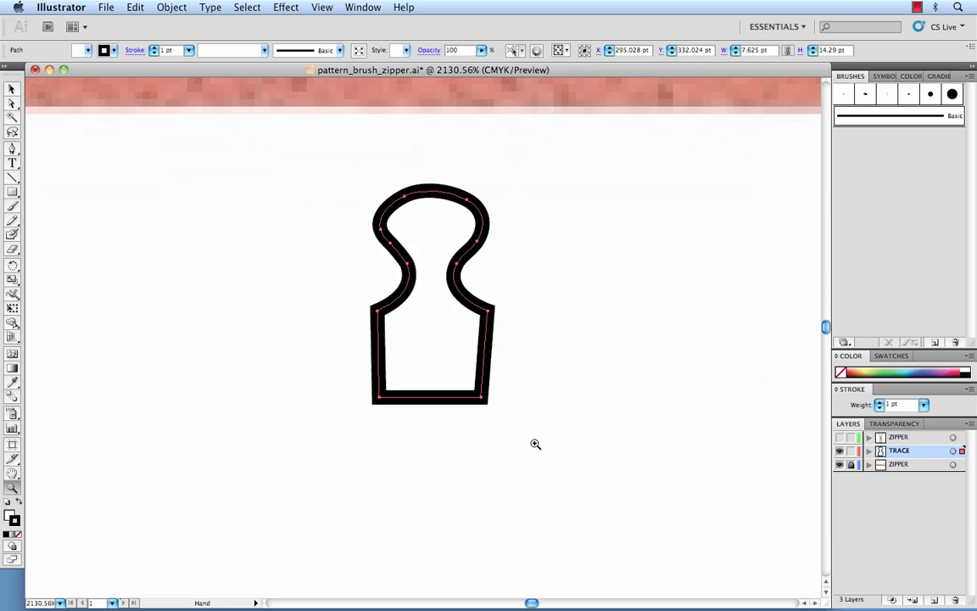
- Draw a rectangle about 13.5 by 18.6 pt around the traced tooth and remove its fill and stroke
{"action": "key", "text": "m"}
{"action": "mouse_move", "coordinate": [333, 166]}
{"action": "left_mouse_down"}
{"action": "mouse_move", "coordinate": [511, 439]}
{"action": "mouse_move", "coordinate": [528, 436]}
{"action": "left_mouse_up"}
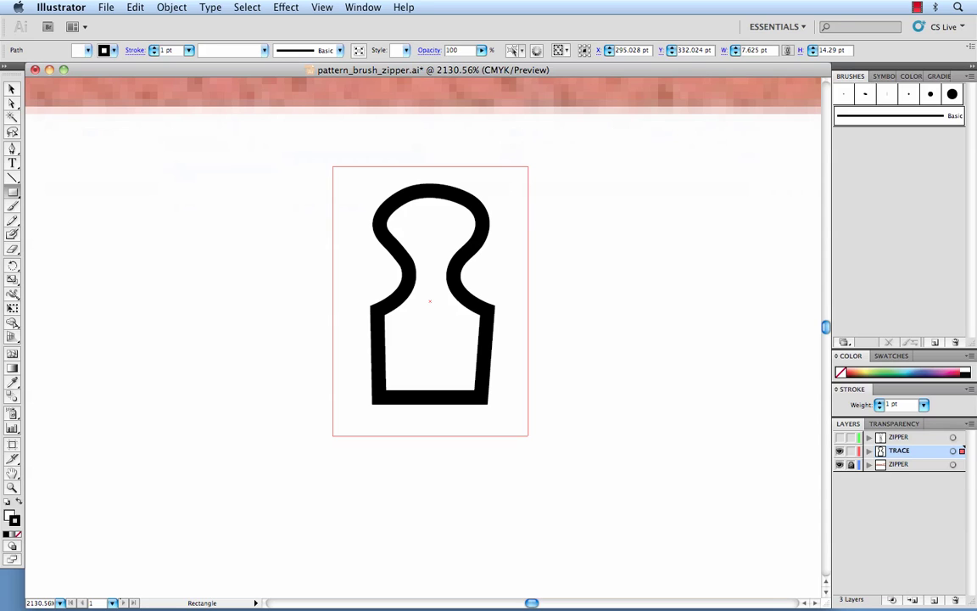
{"action": "key", "text": "d"}
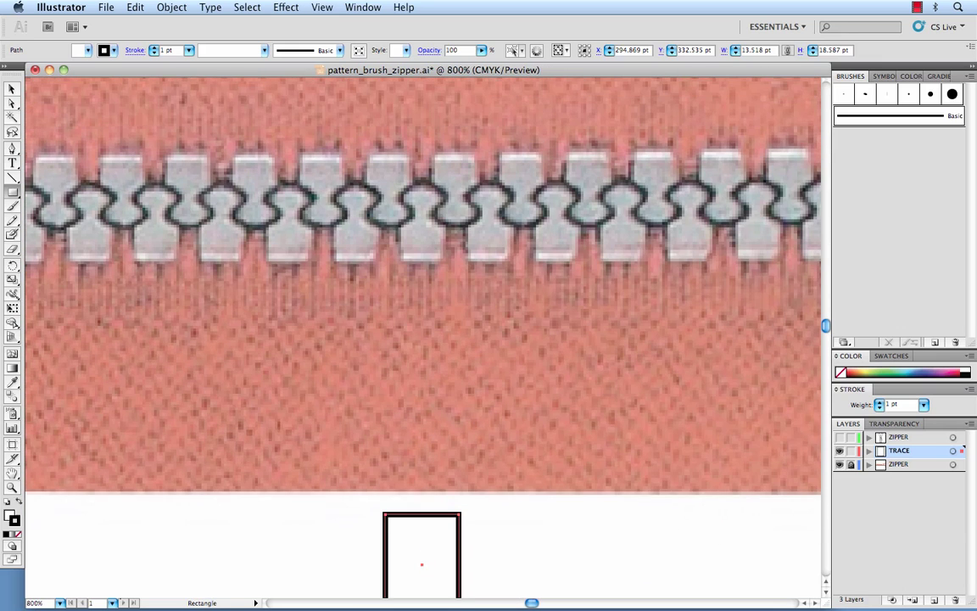
{"action": "scroll", "coordinate": [500, 500], "scroll_direction": "down", "scroll_amount": 5}
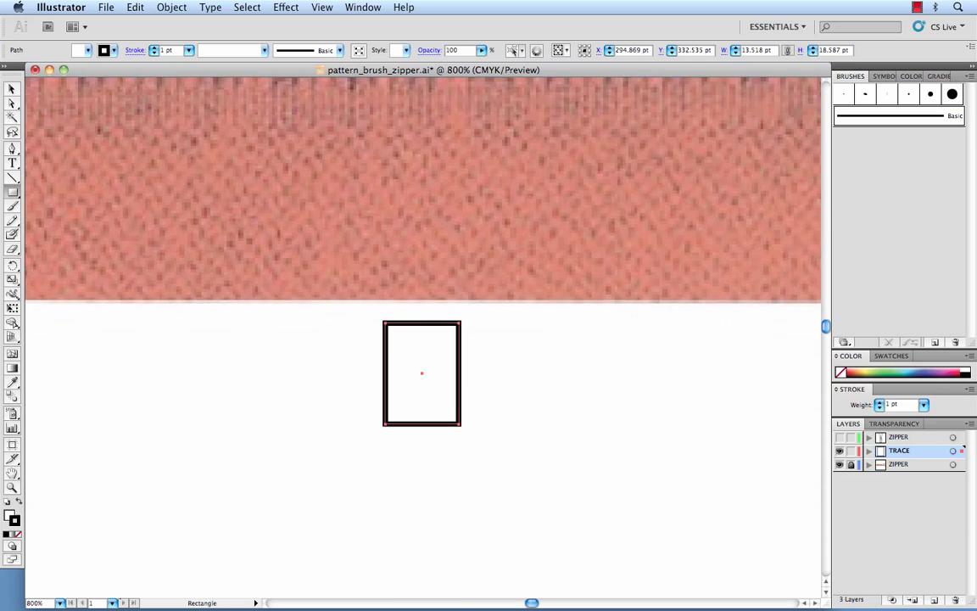
{"action": "left_click", "coordinate": [18, 532]}
{"action": "left_click", "coordinate": [17, 525]}
{"action": "left_click", "coordinate": [18, 534]}
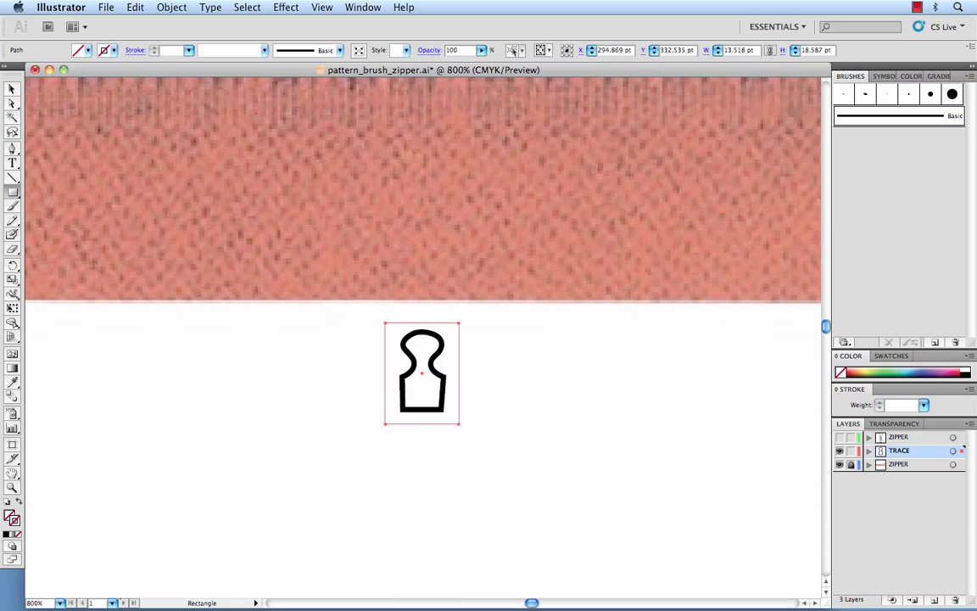
- Narrow the bounding rectangle from both sides to about 12.4 pt wide so the tooth stays centred inside
{"action": "left_click", "coordinate": [488, 444], "text": "super"}
{"action": "key", "text": "v"}
{"action": "left_click", "coordinate": [400, 386]}
{"action": "key", "text": "z"}
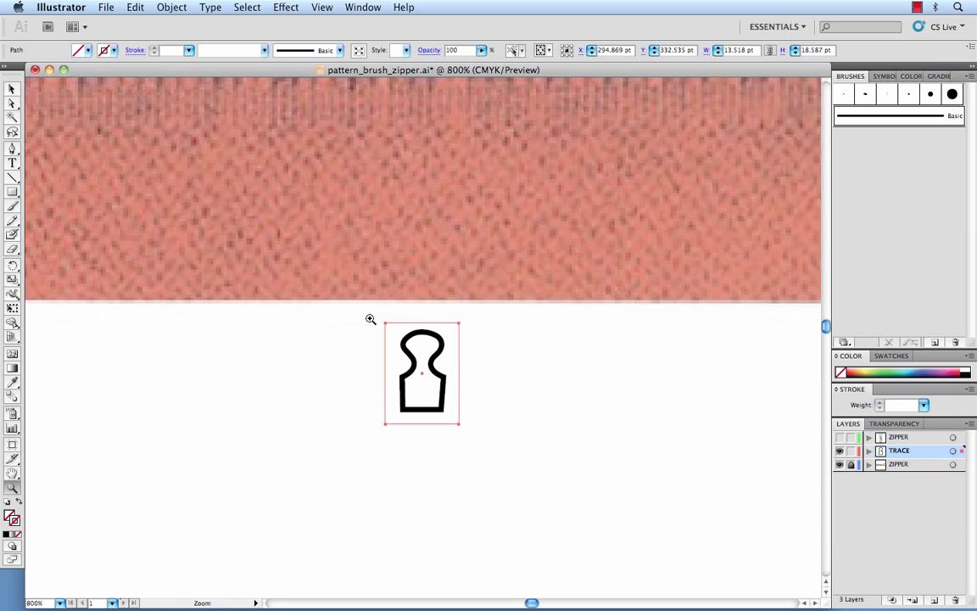
{"action": "left_click_drag", "start_coordinate": [370, 321], "coordinate": [542, 451]}
{"action": "scroll", "coordinate": [559, 455], "scroll_direction": "up", "scroll_amount": 1}
{"action": "key", "text": "v"}
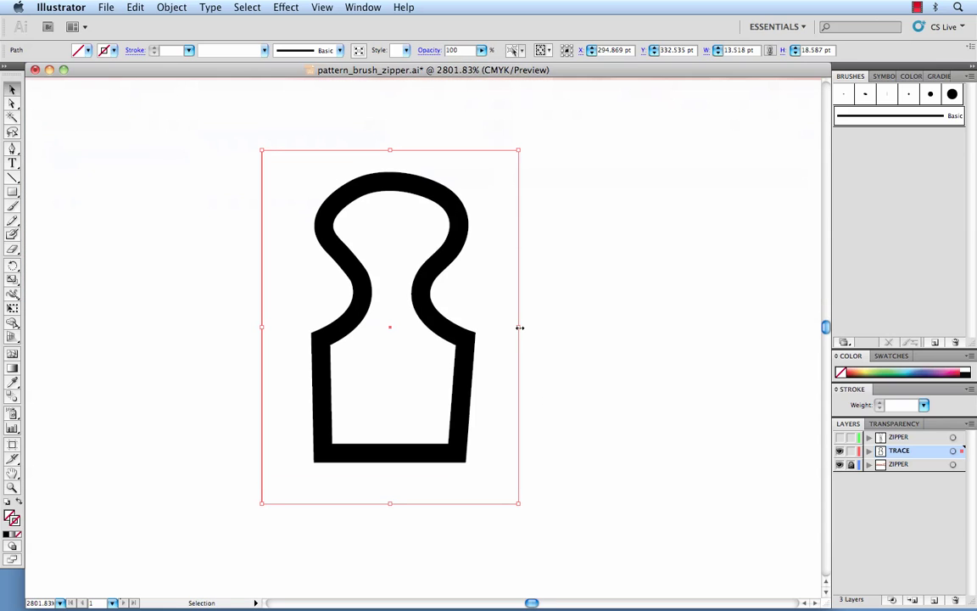
{"action": "left_click_drag", "start_coordinate": [520, 328], "coordinate": [512, 329]}
{"action": "left_click_drag", "start_coordinate": [262, 327], "coordinate": [276, 327]}
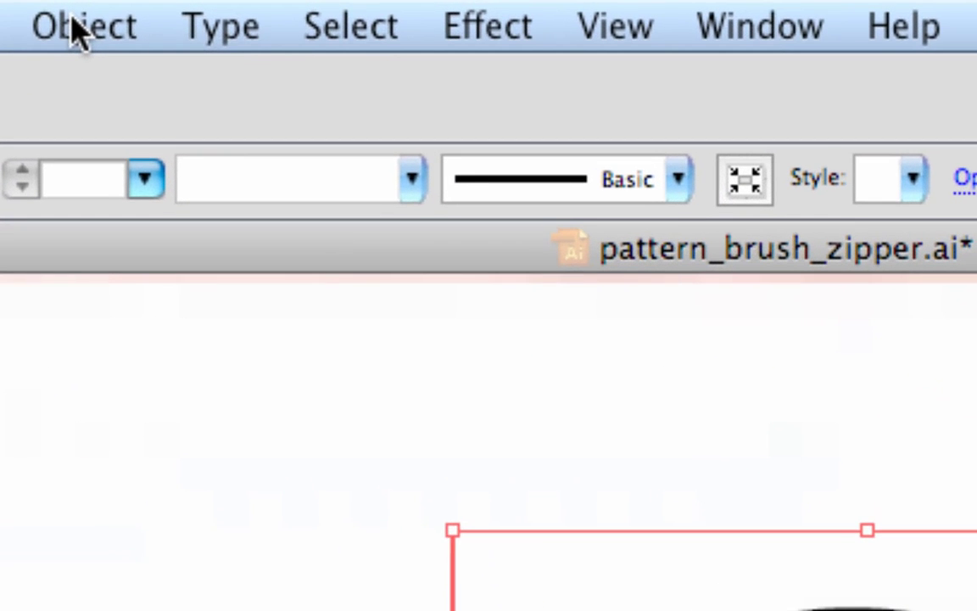
- Send the unfilled bounding rectangle to the back, behind the tooth
{"action": "left_click", "coordinate": [76, 30]}
{"action": "mouse_move", "coordinate": [122, 148]}
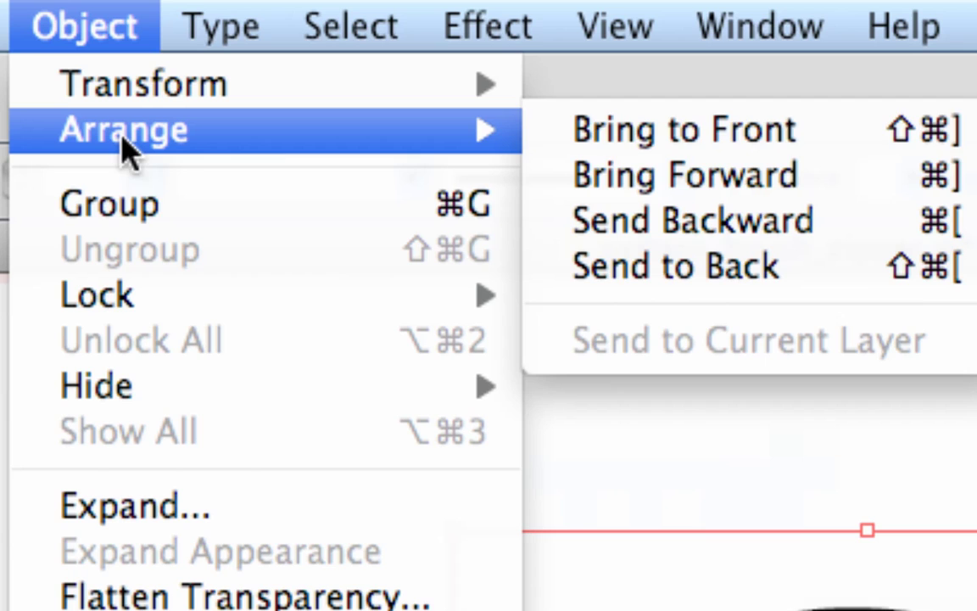
{"action": "left_click", "coordinate": [645, 270]}
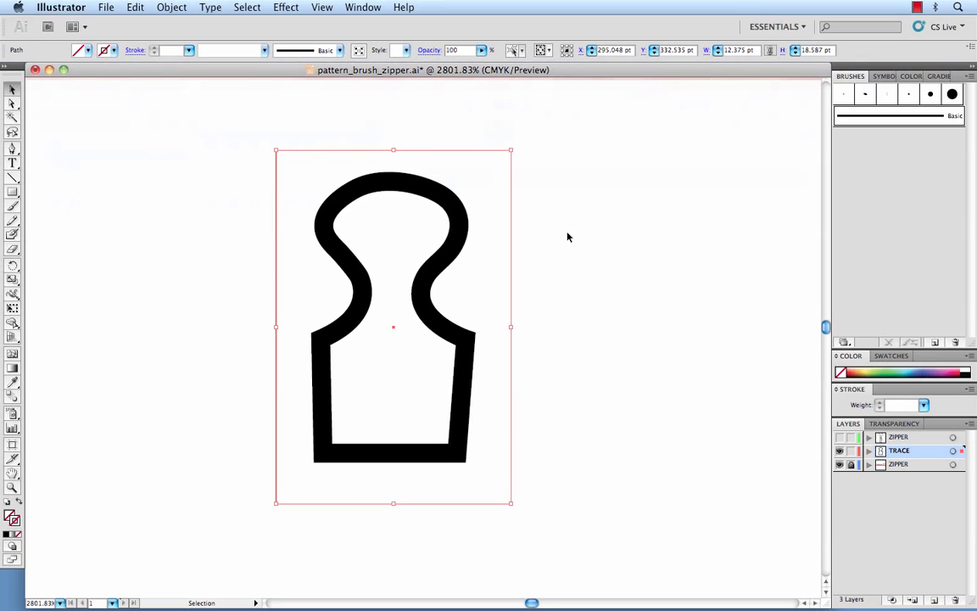
- Create a pattern brush named "Zipper Teeth Open" from the tooth and its bounding rectangle
{"action": "left_click_drag", "start_coordinate": [567, 238], "coordinate": [378, 395]}
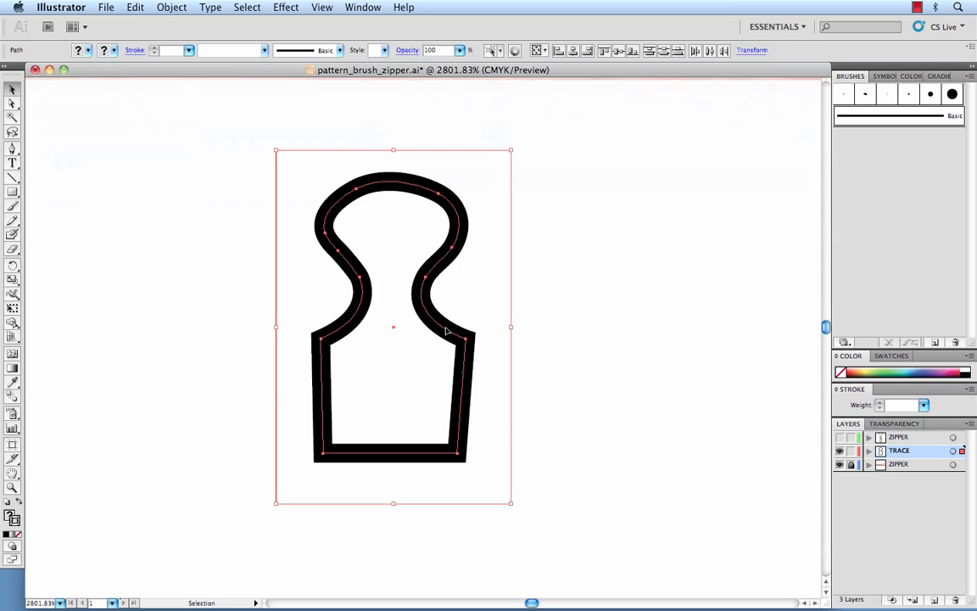
{"action": "mouse_move", "coordinate": [447, 335]}
{"action": "left_mouse_down"}
{"action": "mouse_move", "coordinate": [841, 248]}
{"action": "mouse_move", "coordinate": [880, 226]}
{"action": "left_mouse_up"}
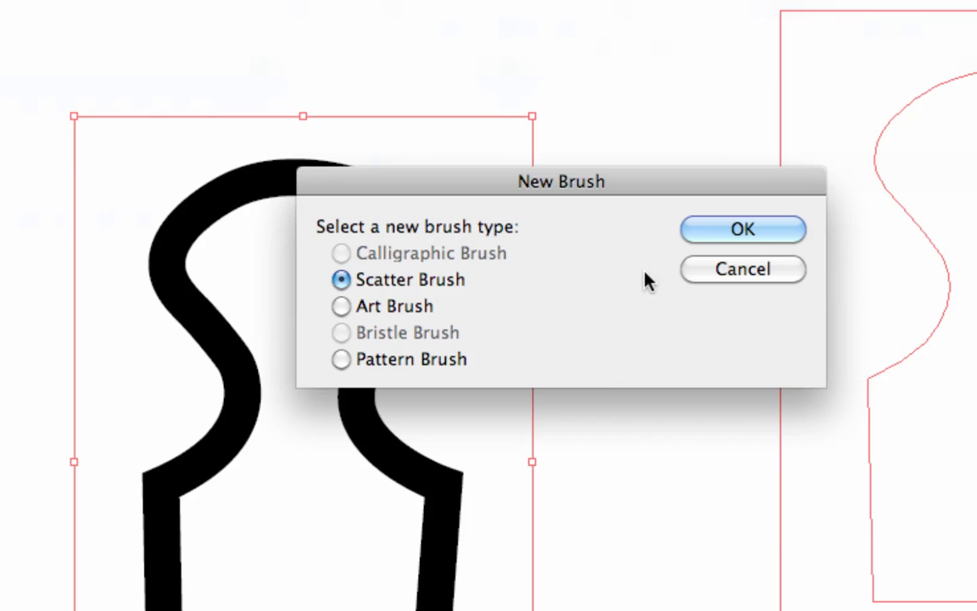
{"action": "left_click", "coordinate": [406, 365]}
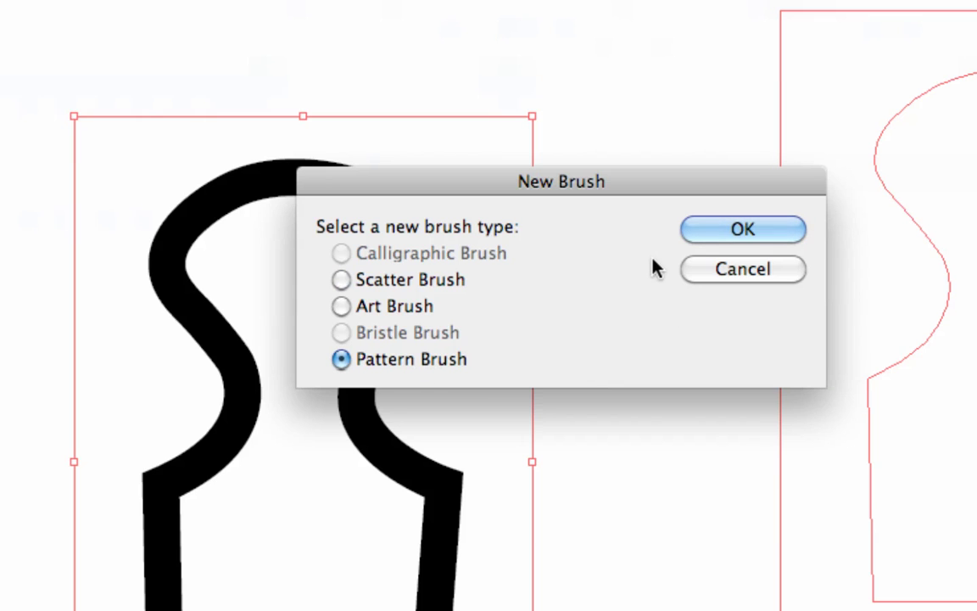
{"action": "left_click", "coordinate": [726, 231]}
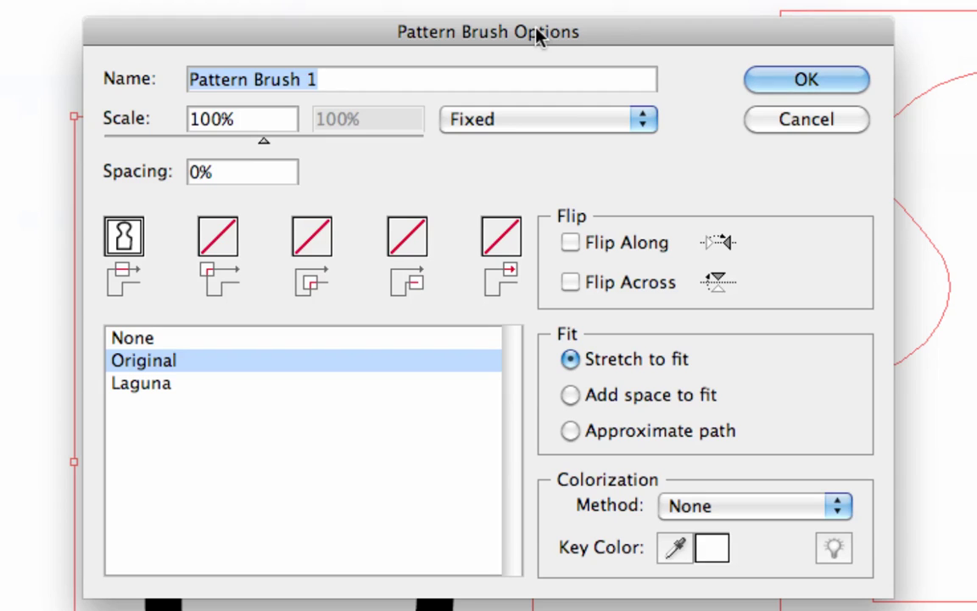
{"action": "type", "text": "Zipper"}
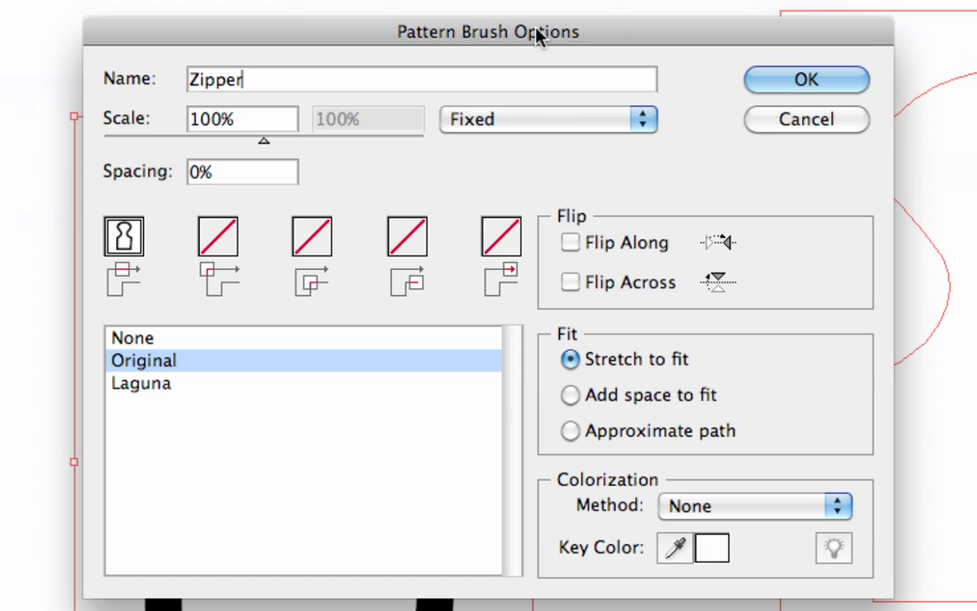
{"action": "type", "text": " Teeth Open"}
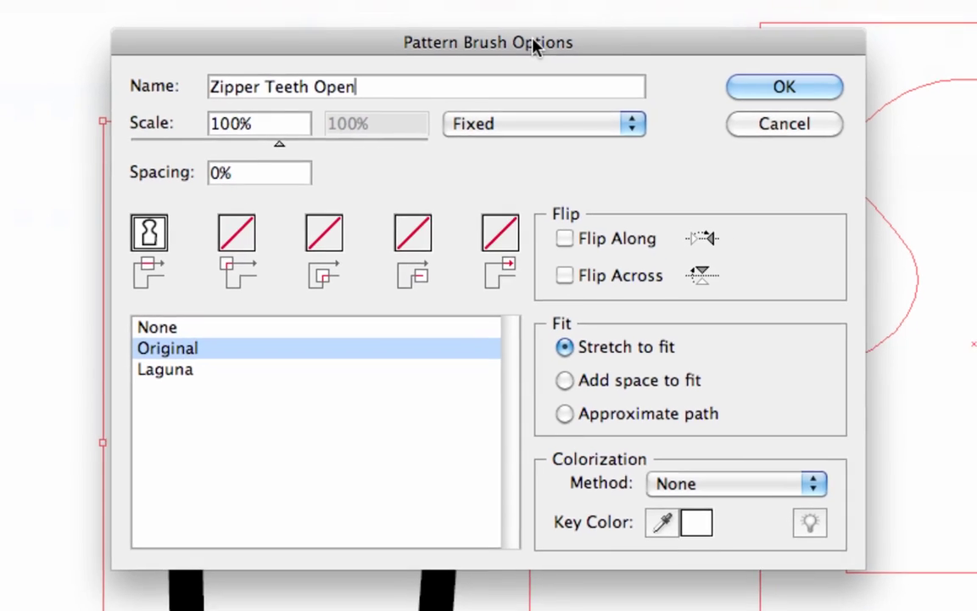
{"action": "key", "text": "Return"}
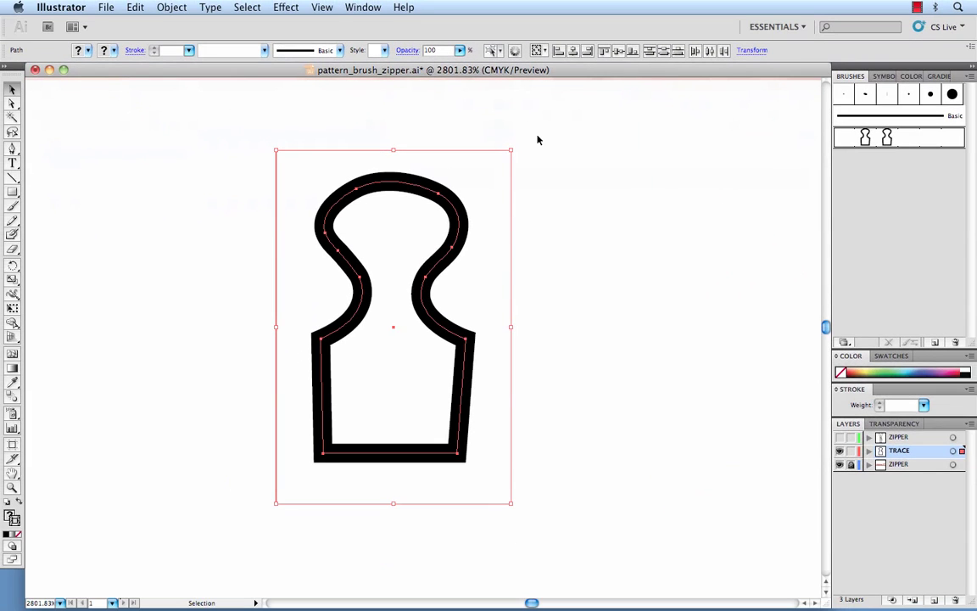
- Draw a straight horizontal path below the tooth with the Pen tool and apply the new zipper-tooth pattern brush to it
{"action": "key", "text": "super+minus"}
{"action": "key", "text": "super+minus"}
{"action": "key", "text": "super+minus"}
{"action": "key", "text": "super+minus"}
{"action": "key", "text": "super+minus"}
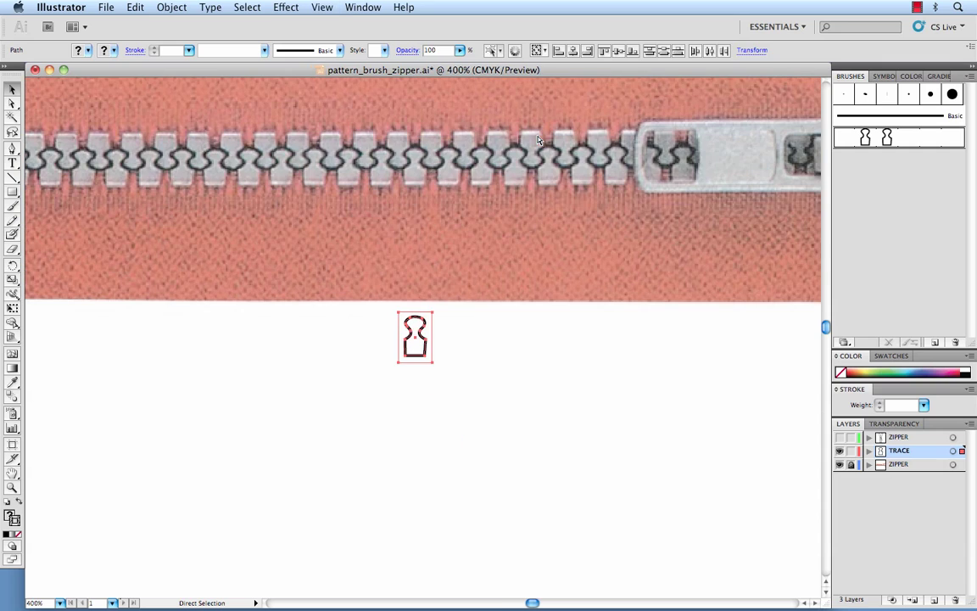
{"action": "left_click_drag", "start_coordinate": [471, 326], "coordinate": [470, 230]}
{"action": "left_click", "coordinate": [377, 415]}
{"action": "key", "text": "p"}
{"action": "left_click", "coordinate": [245, 377]}
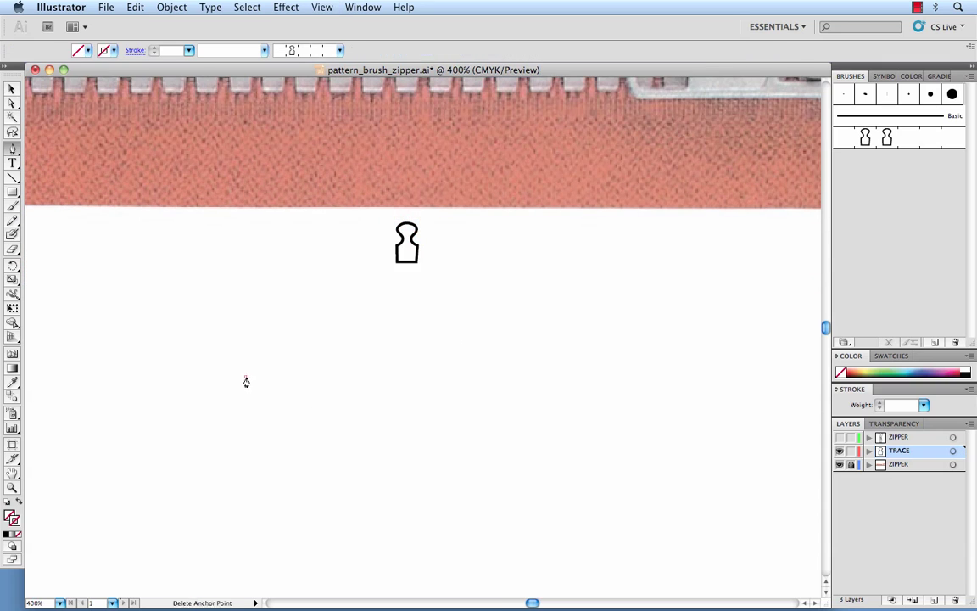
{"action": "left_click", "coordinate": [505, 378], "text": "shift"}
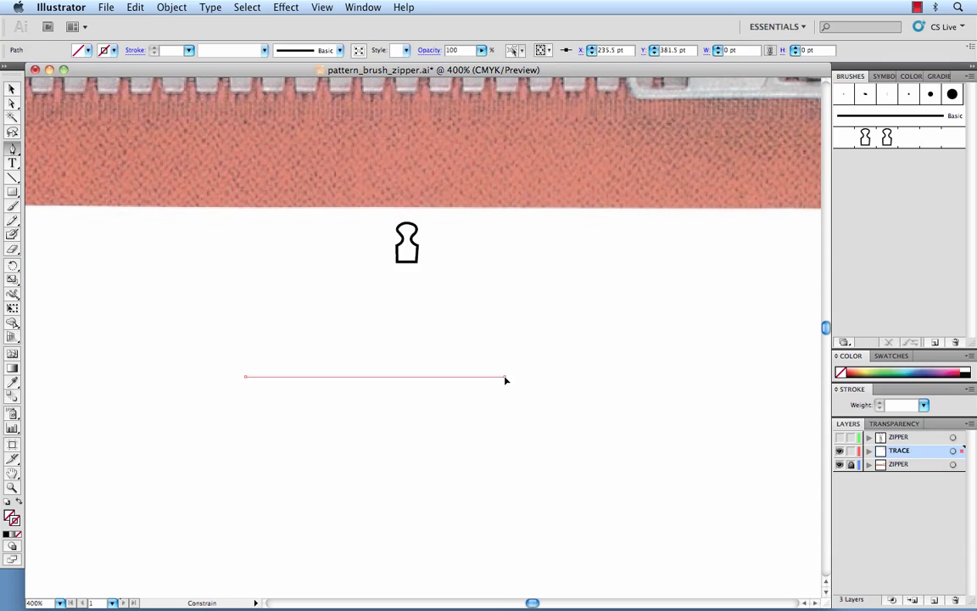
{"action": "left_click", "coordinate": [869, 138]}
{"action": "key", "text": "super+shift+a"}
{"action": "key", "text": "v"}
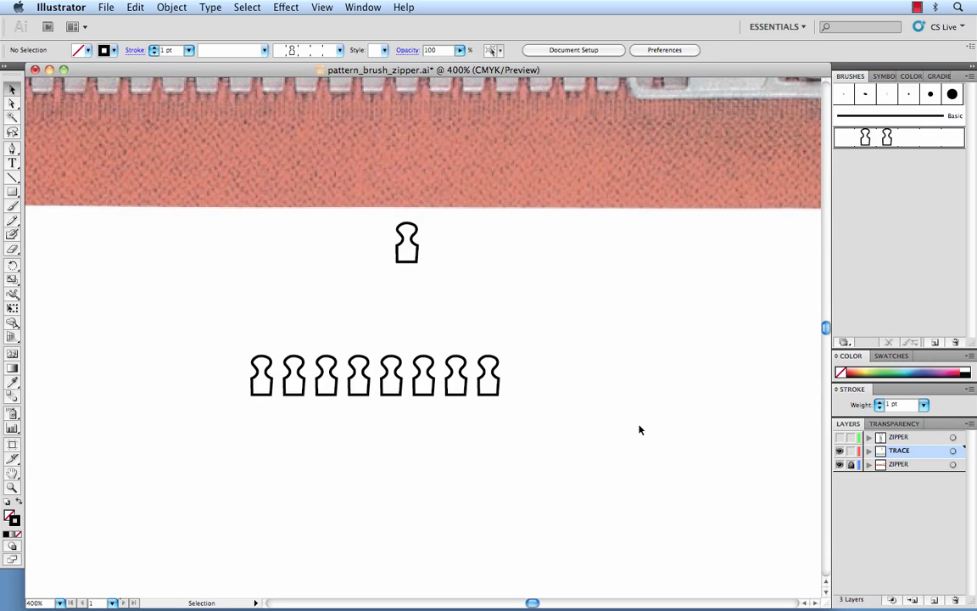
- Move the single traced tooth back up onto the matching lower tooth in the zipper photo
{"action": "left_click_drag", "start_coordinate": [516, 247], "coordinate": [516, 355]}
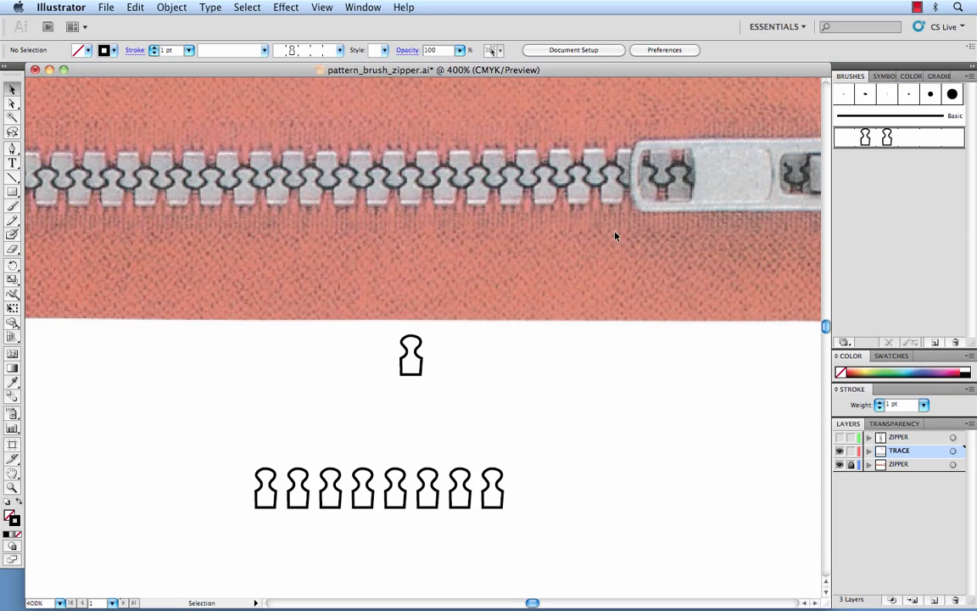
{"action": "left_click_drag", "start_coordinate": [462, 412], "coordinate": [471, 457]}
{"action": "left_click_drag", "start_coordinate": [423, 412], "coordinate": [435, 387]}
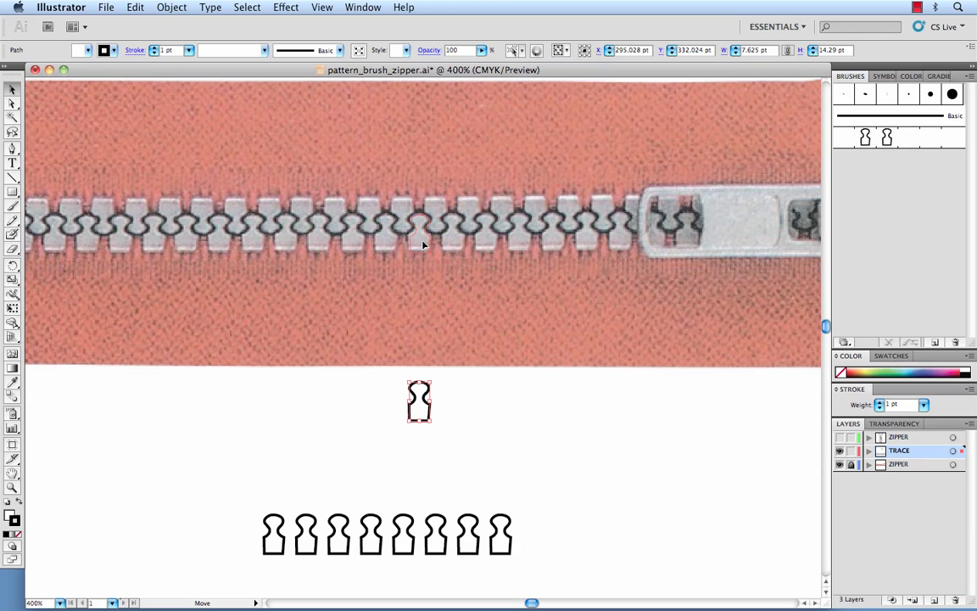
{"action": "left_click_drag", "start_coordinate": [422, 245], "coordinate": [423, 243]}
- Add two upside-down copies of the tooth above it, one interlocking on each side
{"action": "key", "text": "z"}
{"action": "left_click_drag", "start_coordinate": [368, 172], "coordinate": [509, 287]}
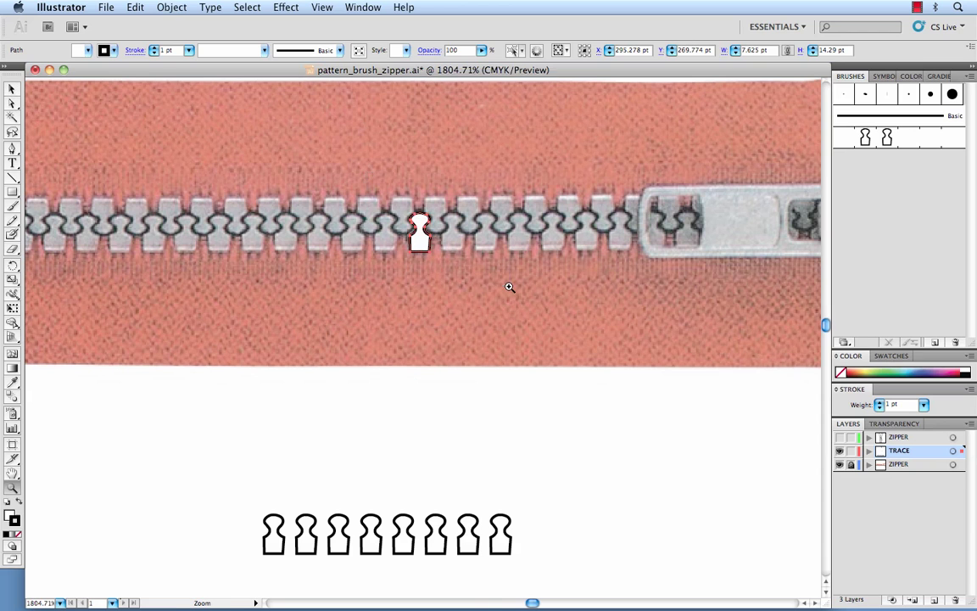
{"action": "key", "text": "v"}
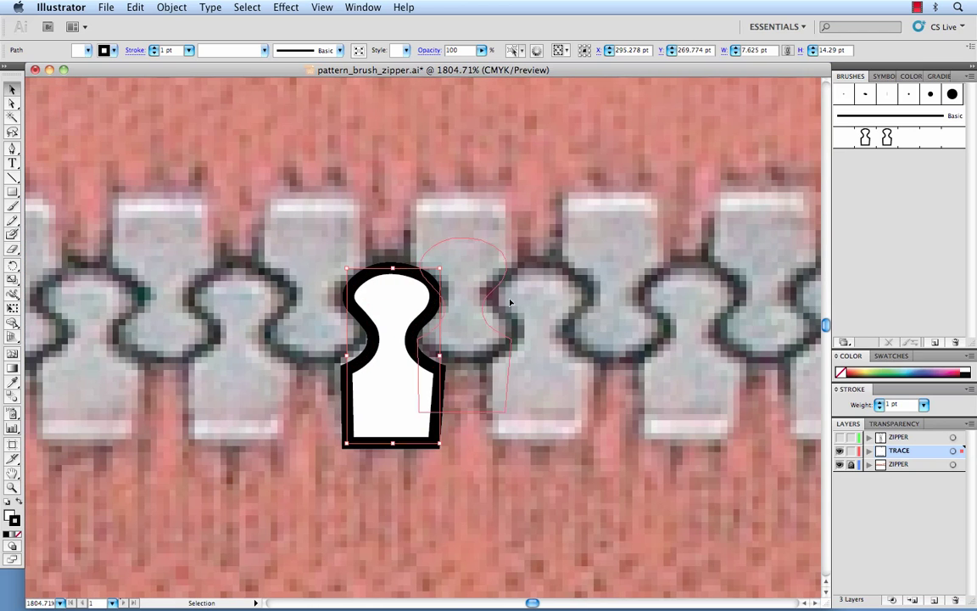
{"action": "left_click_drag", "start_coordinate": [442, 270], "coordinate": [375, 401]}
{"action": "left_click_drag", "start_coordinate": [462, 285], "coordinate": [329, 287]}
{"action": "left_click", "coordinate": [532, 469]}
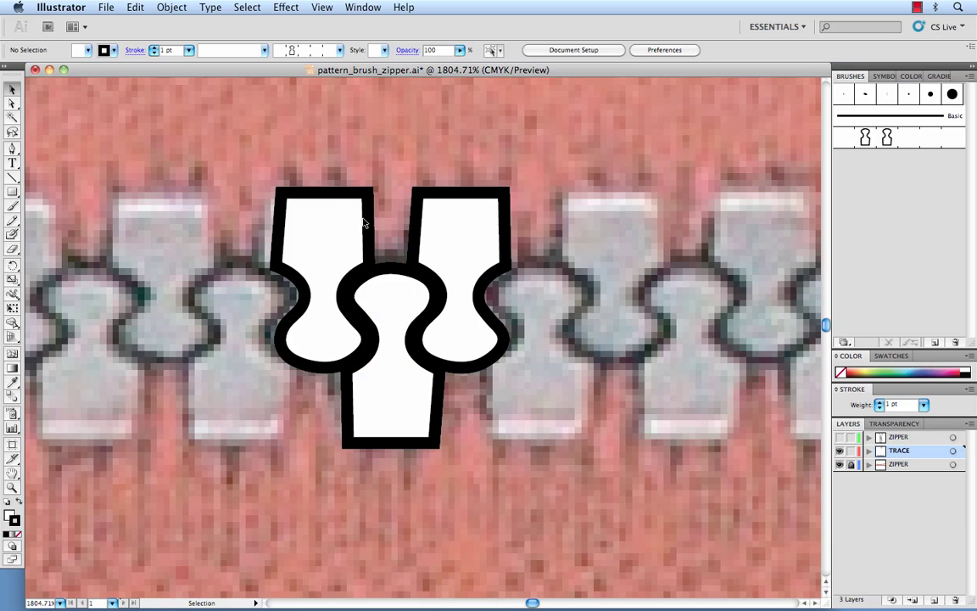
- Place the three interlocking teeth on the blank area below the photo, above the brushed row of teeth
{"action": "key", "text": "space"}
{"action": "key", "text": "super+minus"}
{"action": "key", "text": "super+minus"}
{"action": "key", "text": "super+minus"}
{"action": "key", "text": "space"}
{"action": "left_click_drag", "start_coordinate": [485, 362], "coordinate": [521, 260]}
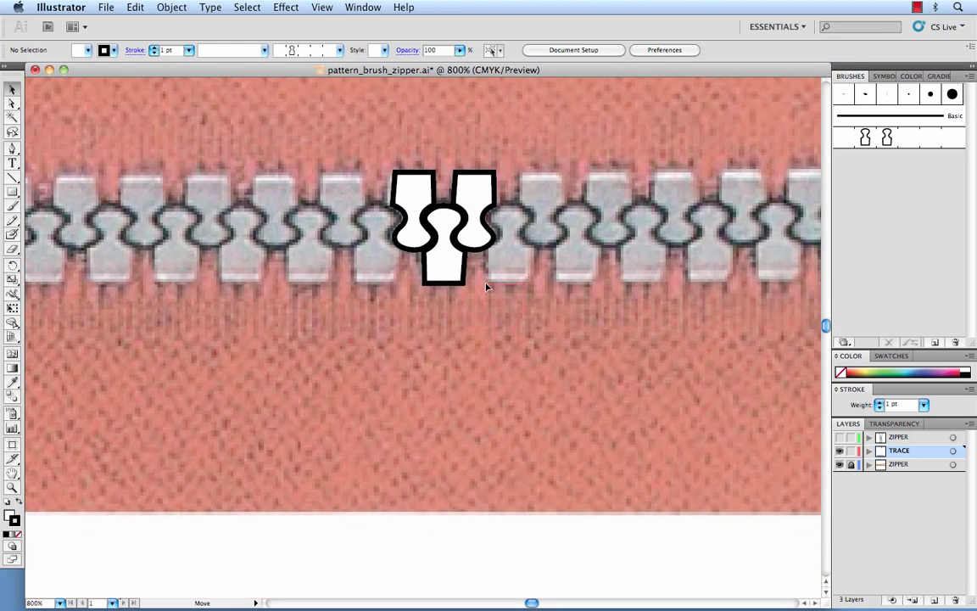
{"action": "left_click", "coordinate": [441, 216]}
{"action": "key", "text": "super+c"}
{"action": "left_click_drag", "start_coordinate": [472, 209], "coordinate": [277, 507]}
{"action": "key", "text": "space"}
{"action": "left_click_drag", "start_coordinate": [330, 525], "coordinate": [510, 253]}
{"action": "left_click_drag", "start_coordinate": [434, 279], "coordinate": [378, 335]}
- Draw a rectangle about 11.4 by 25.2 pt with no fill or stroke, spanning between the centres of the two upper teeth
{"action": "key", "text": "z"}
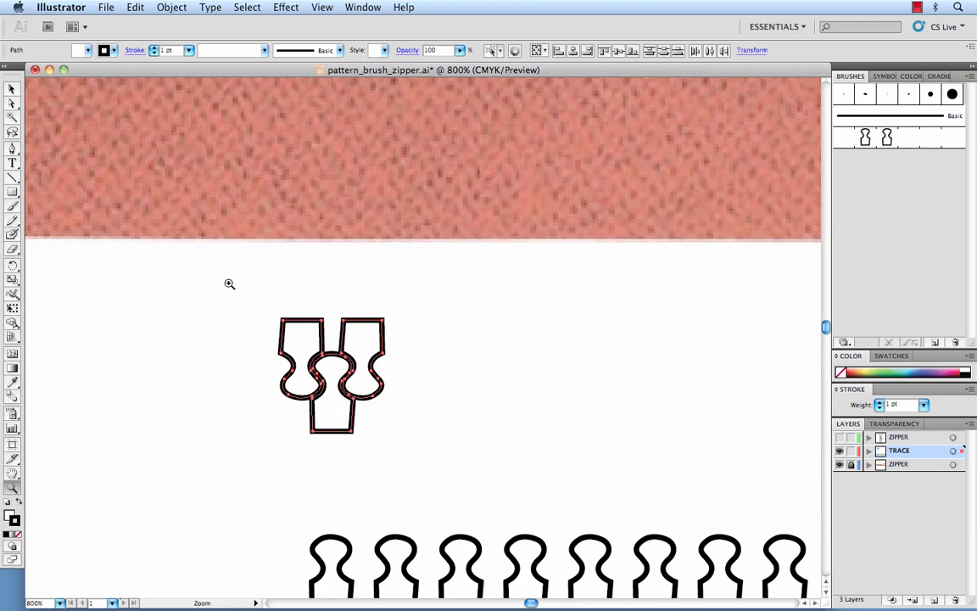
{"action": "left_click_drag", "start_coordinate": [229, 283], "coordinate": [436, 455]}
{"action": "key", "text": "super+shift+a"}
{"action": "key", "text": "m"}
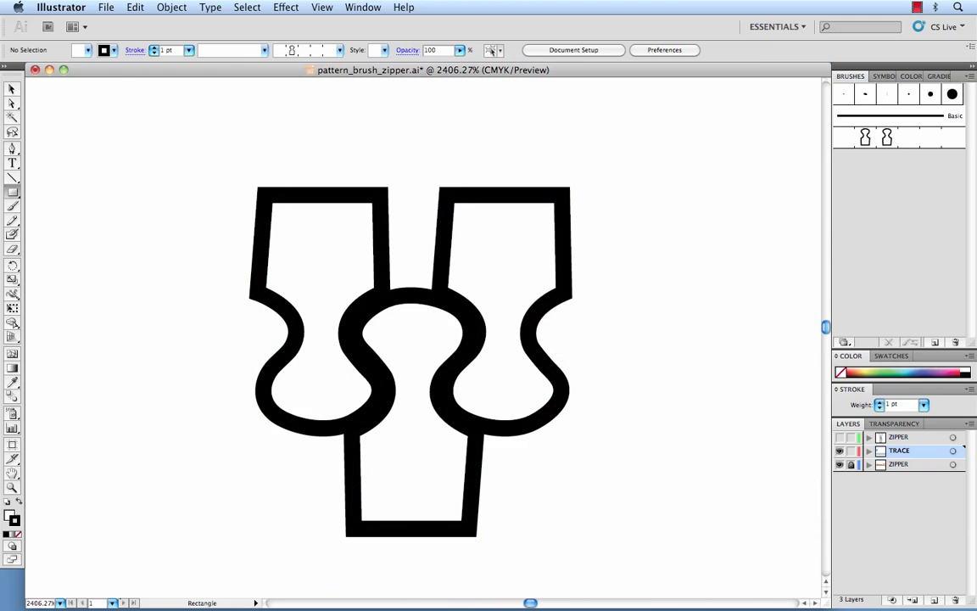
{"action": "key", "text": "slash"}
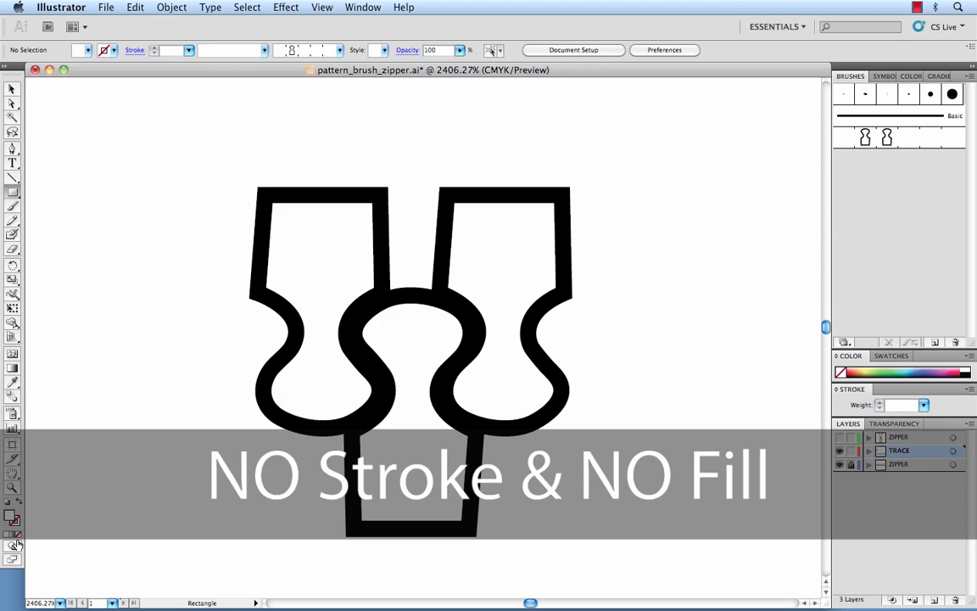
{"action": "left_click", "coordinate": [18, 535]}
{"action": "left_click_drag", "start_coordinate": [318, 155], "coordinate": [507, 565]}
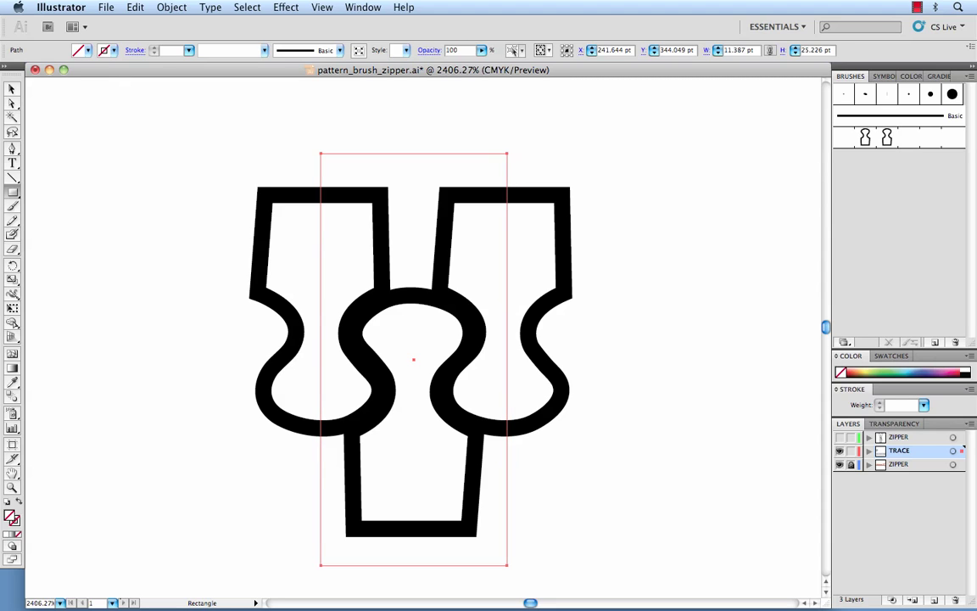
- Send the unfilled, unstroked rectangle behind the three interlocking teeth
{"action": "left_click", "coordinate": [171, 7]}
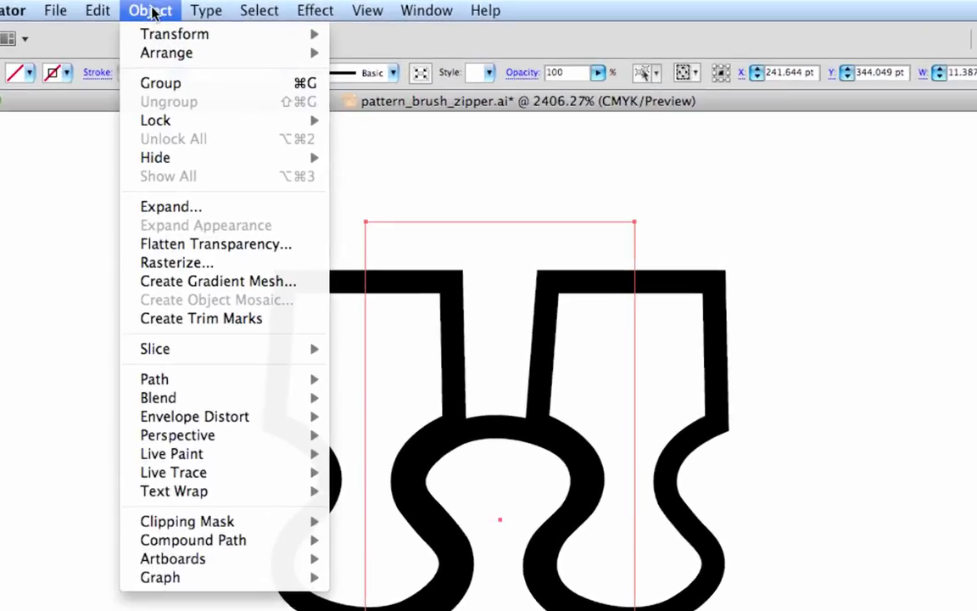
{"action": "mouse_move", "coordinate": [185, 36]}
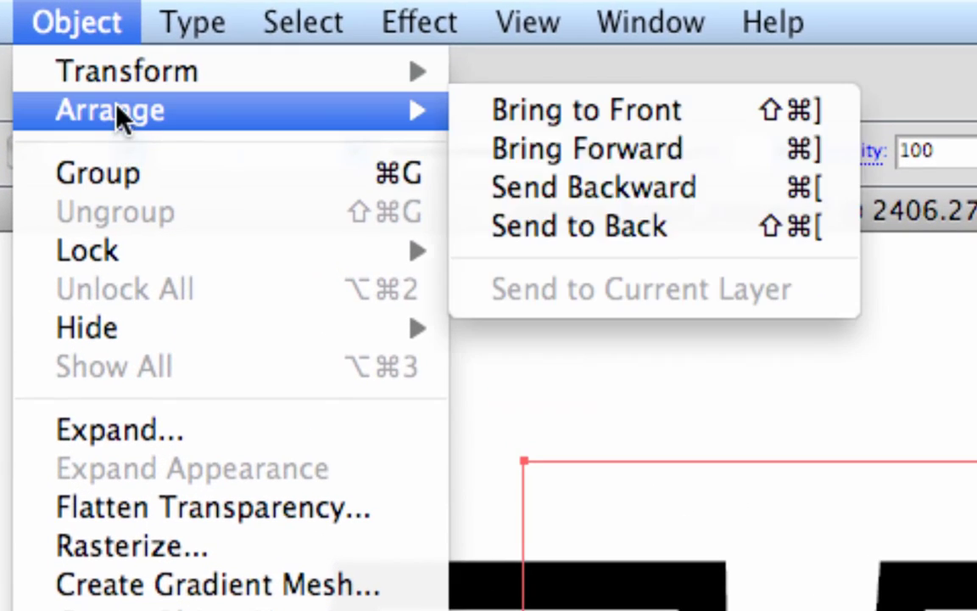
{"action": "left_click", "coordinate": [543, 227]}
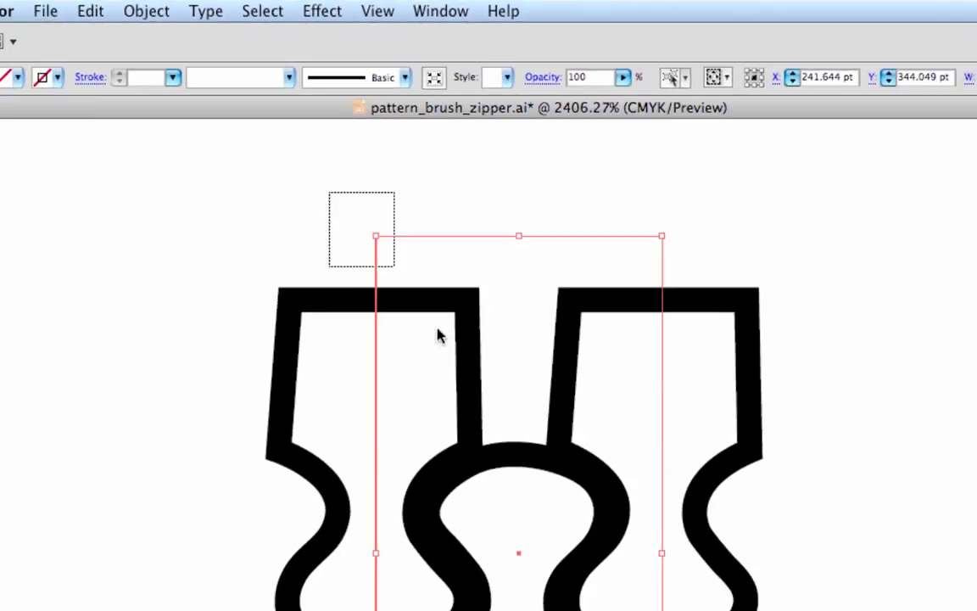
- Create a pattern brush named "Zipper Teeth Closed" from the three interlocking teeth and their bounding rectangle
{"action": "left_click_drag", "start_coordinate": [438, 336], "coordinate": [526, 554]}
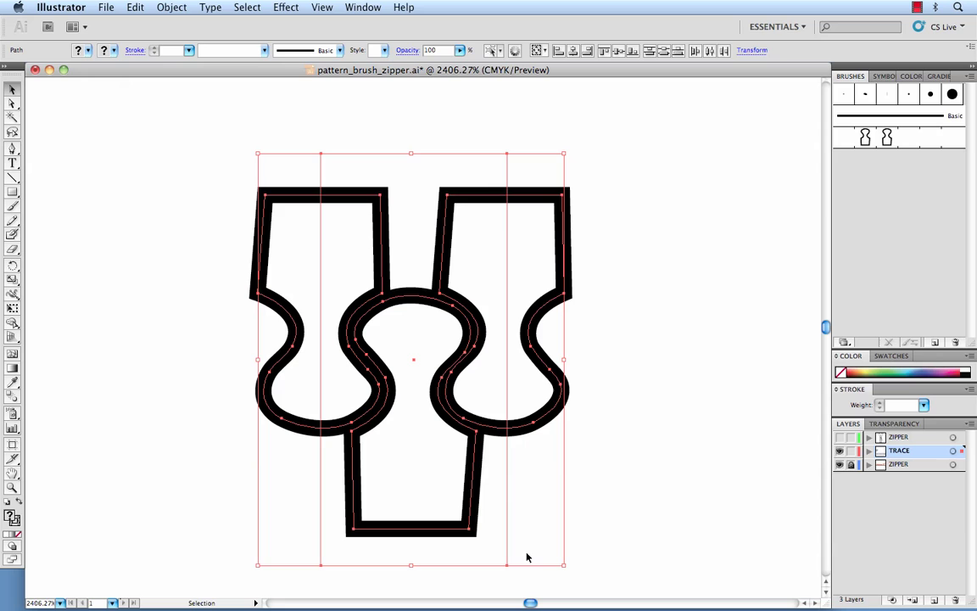
{"action": "key", "text": "space"}
{"action": "left_click_drag", "start_coordinate": [441, 417], "coordinate": [365, 416]}
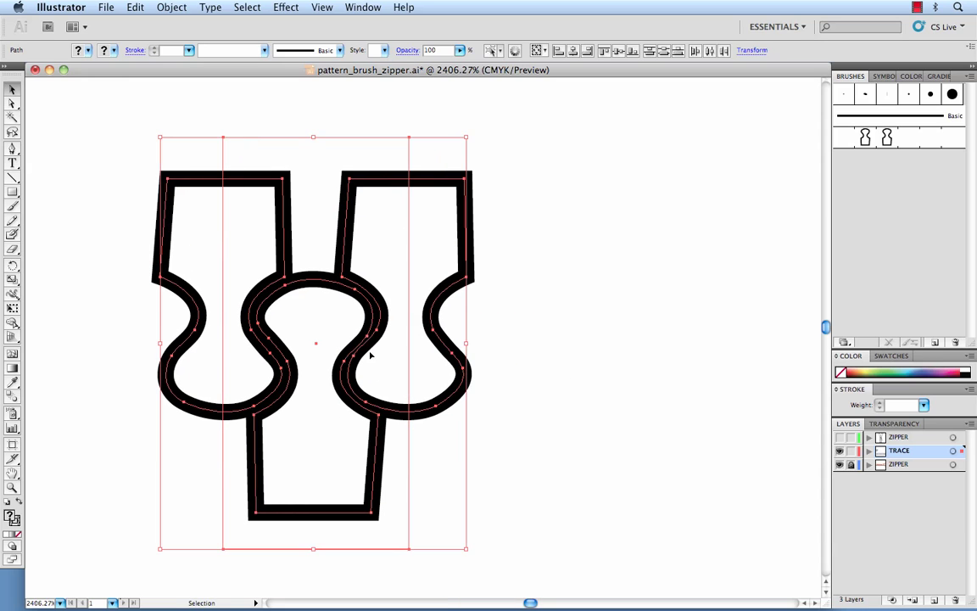
{"action": "mouse_move", "coordinate": [362, 349]}
{"action": "left_mouse_down"}
{"action": "mouse_move", "coordinate": [492, 289]}
{"action": "mouse_move", "coordinate": [848, 207]}
{"action": "left_mouse_up"}
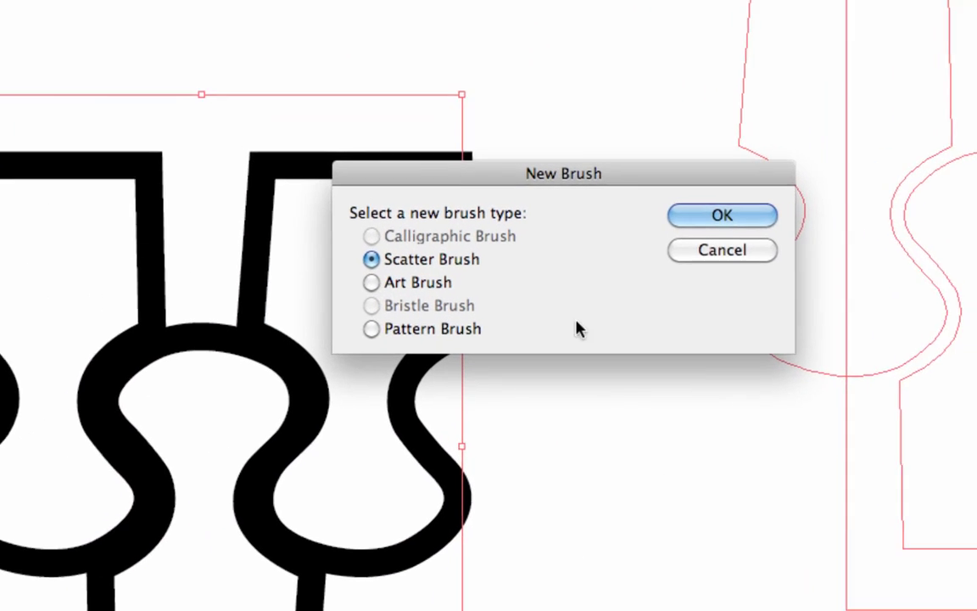
{"action": "left_click", "coordinate": [413, 331]}
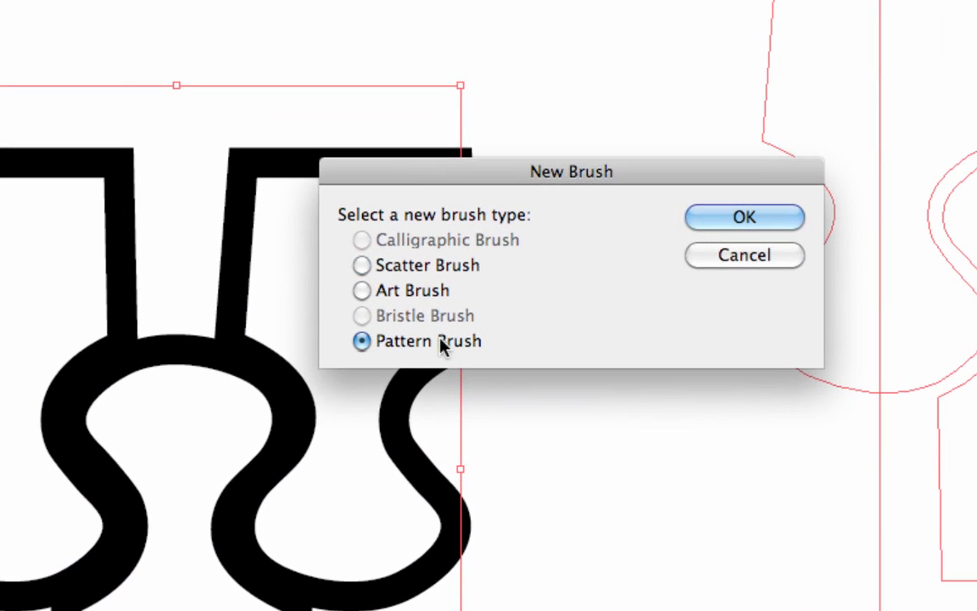
{"action": "left_click", "coordinate": [702, 223]}
{"action": "type", "text": "Zip"}
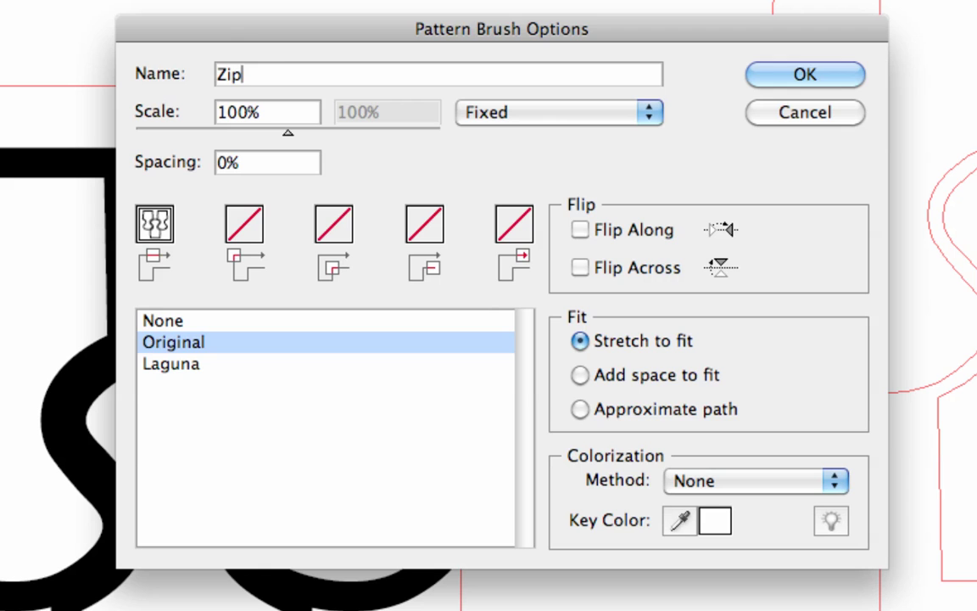
{"action": "type", "text": "per Teeth Close"}
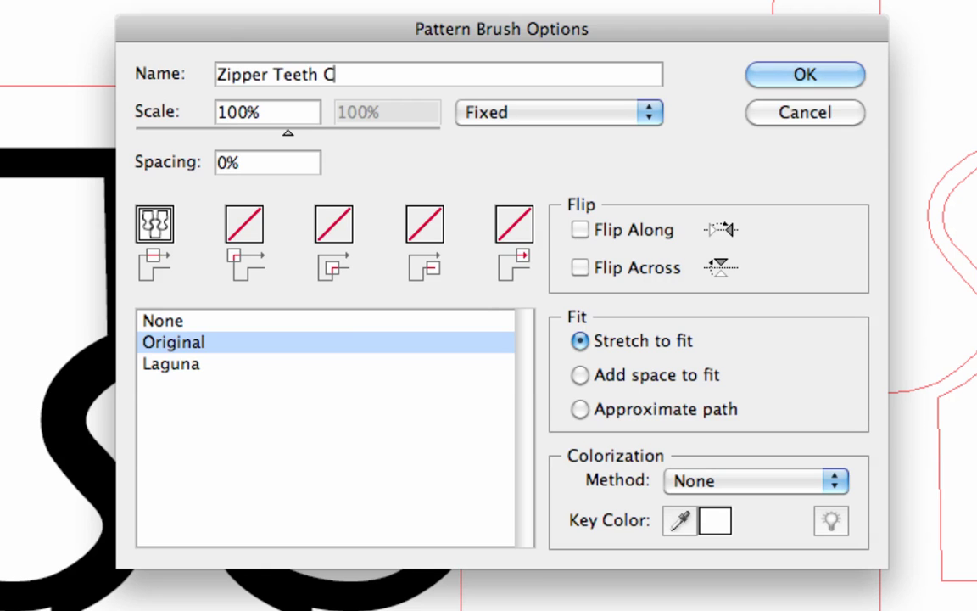
{"action": "type", "text": "d"}
{"action": "key", "text": "Return"}
- Draw a straight horizontal path with the Pen tool below the row of open teeth, about as long as that row
{"action": "key", "text": "super+minus"}
{"action": "key", "text": "super+minus"}
{"action": "key", "text": "super+minus"}
{"action": "key", "text": "super+minus"}
{"action": "key", "text": "super+minus"}
{"action": "key", "text": "super+minus"}
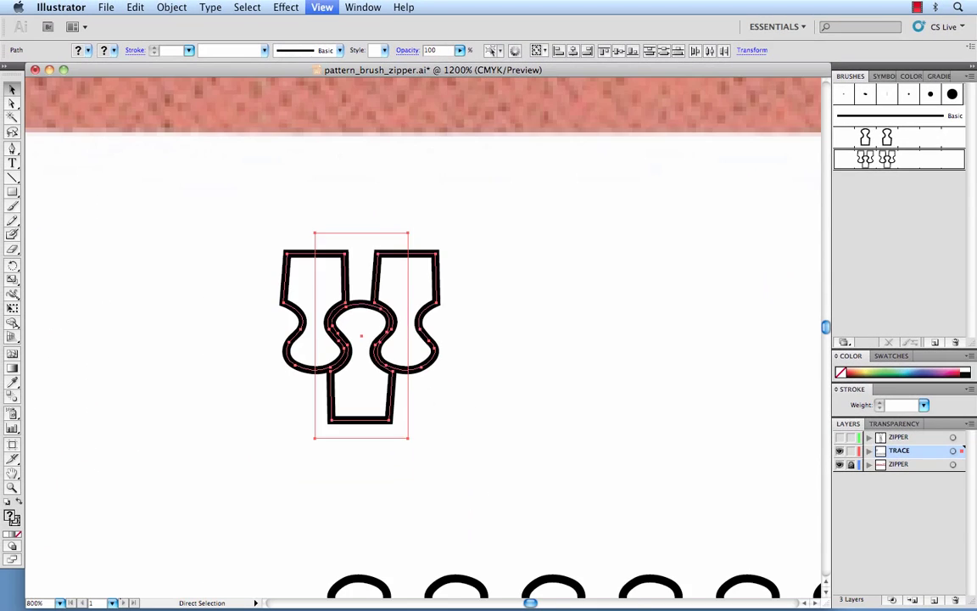
{"action": "left_click_drag", "start_coordinate": [679, 566], "coordinate": [626, 461]}
{"action": "left_click", "coordinate": [474, 500]}
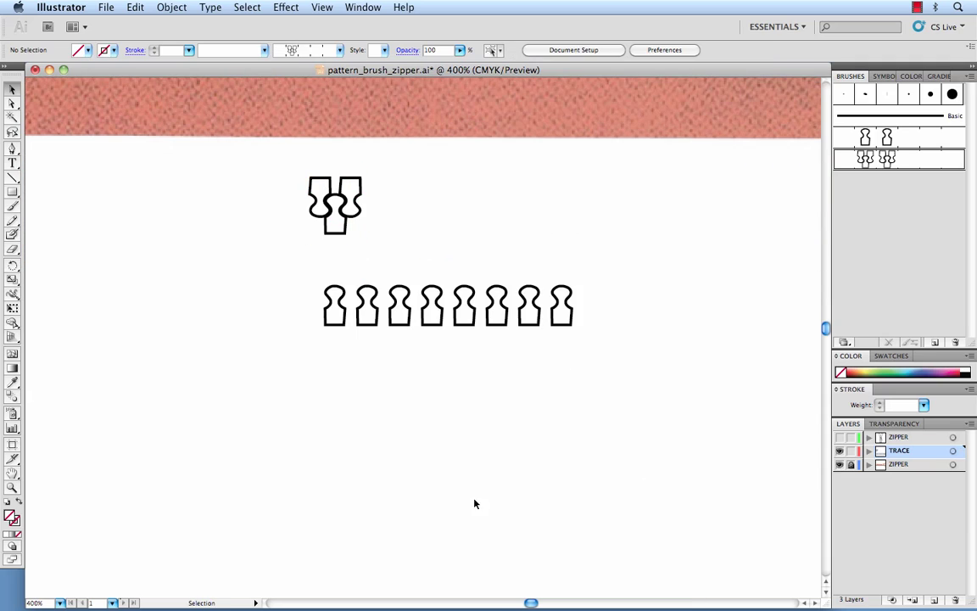
{"action": "key", "text": "p"}
{"action": "left_click", "coordinate": [318, 402]}
{"action": "left_click", "coordinate": [576, 402], "text": "shift"}
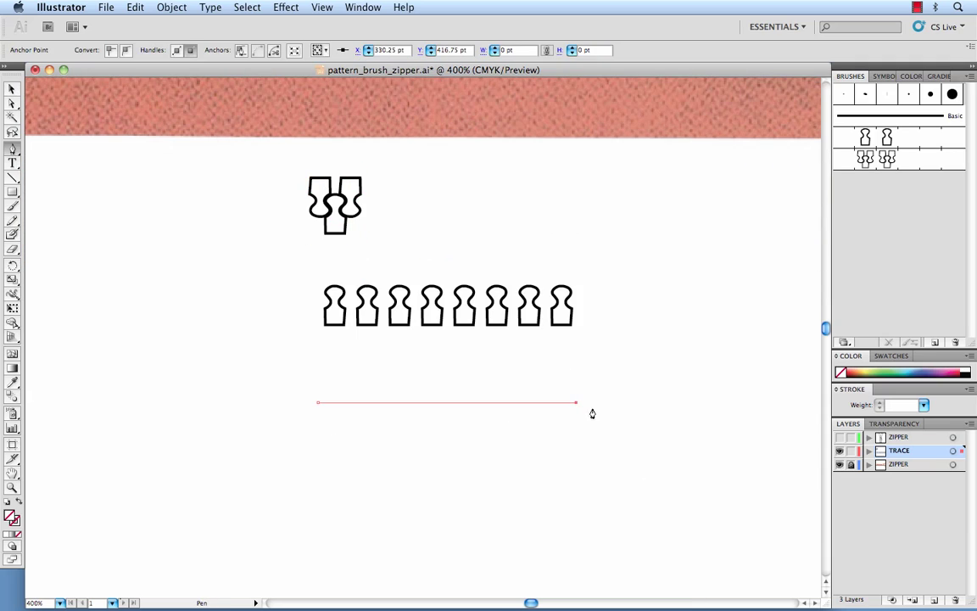
- Apply the closed zipper teeth brush to the new horizontal path and deselect it
{"action": "left_click", "coordinate": [876, 158]}
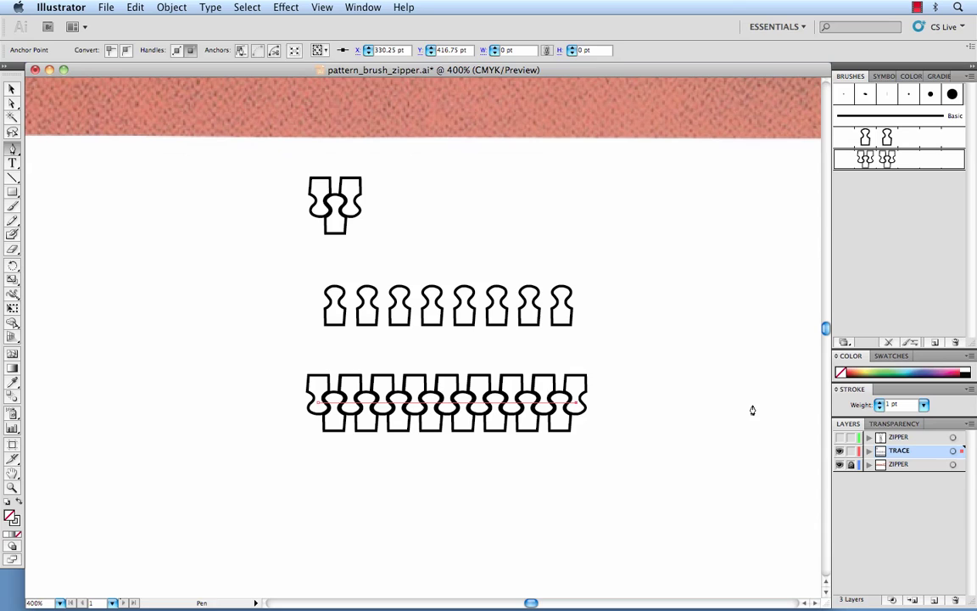
{"action": "left_click", "coordinate": [725, 480], "text": "super"}
{"action": "key", "text": "v"}
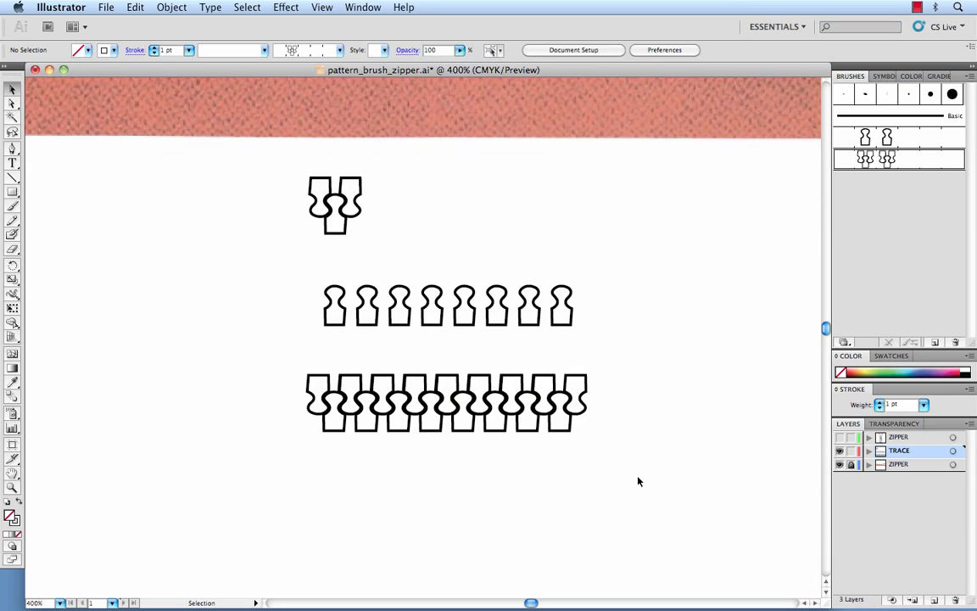
- Hide the TRACE layer and the locked ZIPPER photo layer, and show the ZIPPER layer containing the zipper illustration
{"action": "key", "text": "super+minus"}
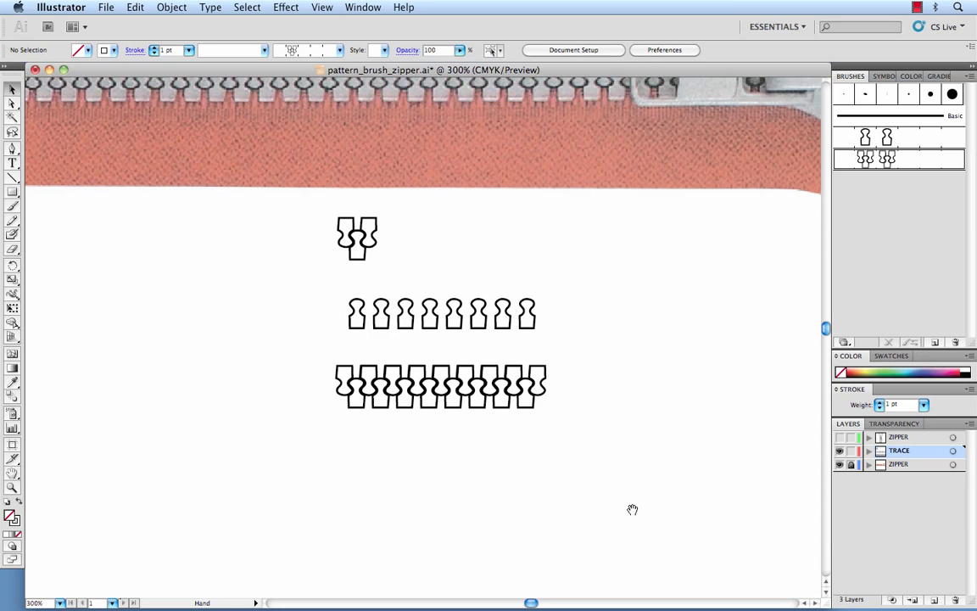
{"action": "left_click", "coordinate": [840, 450]}
{"action": "left_click", "coordinate": [840, 464]}
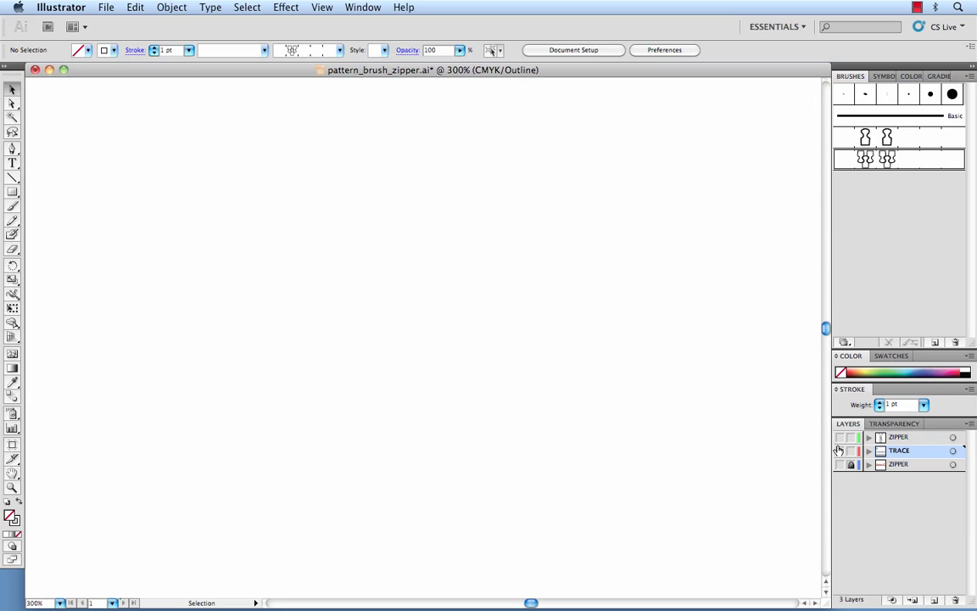
{"action": "left_click", "coordinate": [840, 437]}
{"action": "left_click_drag", "start_coordinate": [655, 459], "coordinate": [583, 362]}
{"action": "key", "text": "super+minus"}
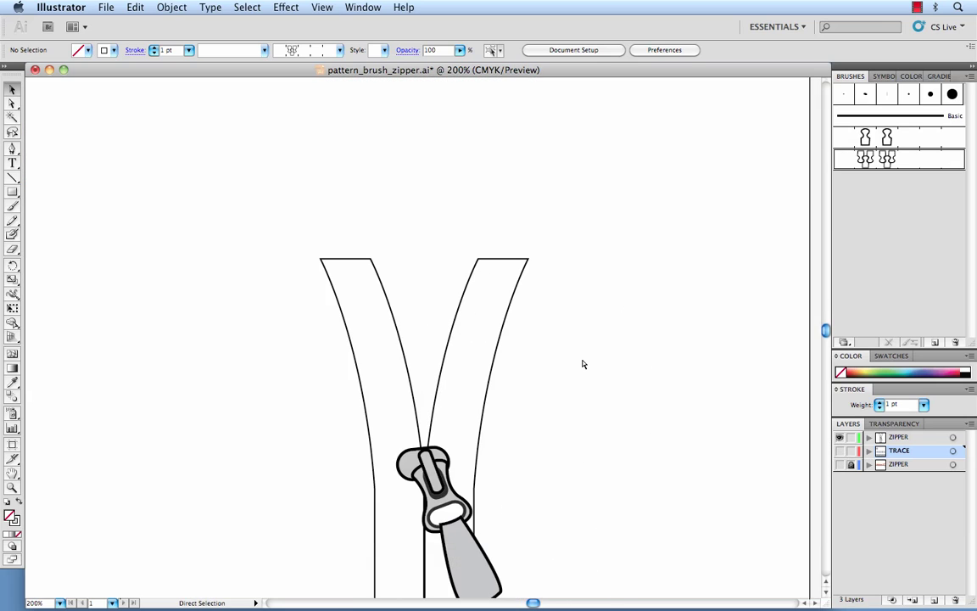
{"action": "left_click_drag", "start_coordinate": [598, 416], "coordinate": [601, 280]}
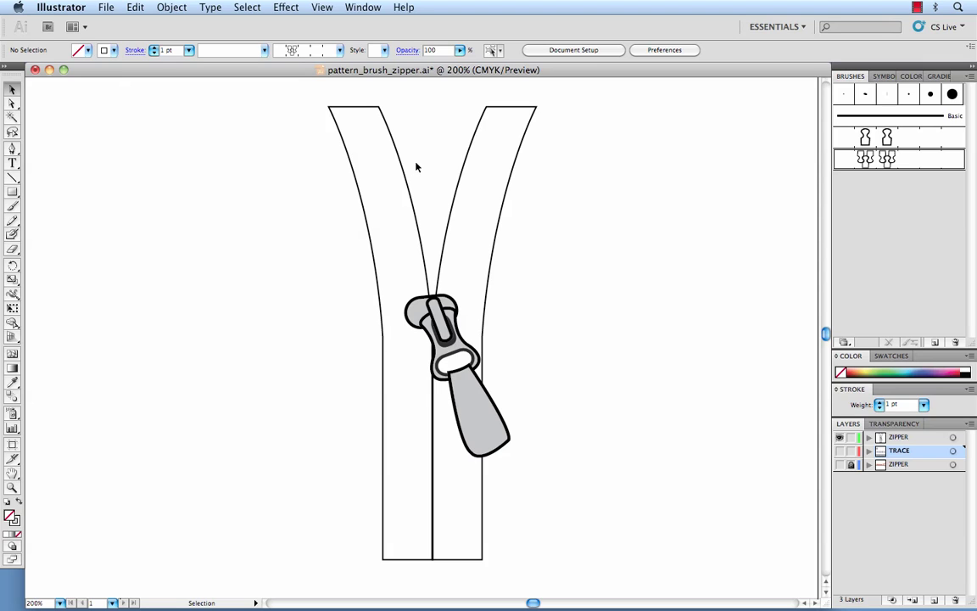
- Apply the open, single-tooth pattern brush to the left and right curved paths above the zipper pull
{"action": "left_click_drag", "start_coordinate": [388, 201], "coordinate": [379, 211]}
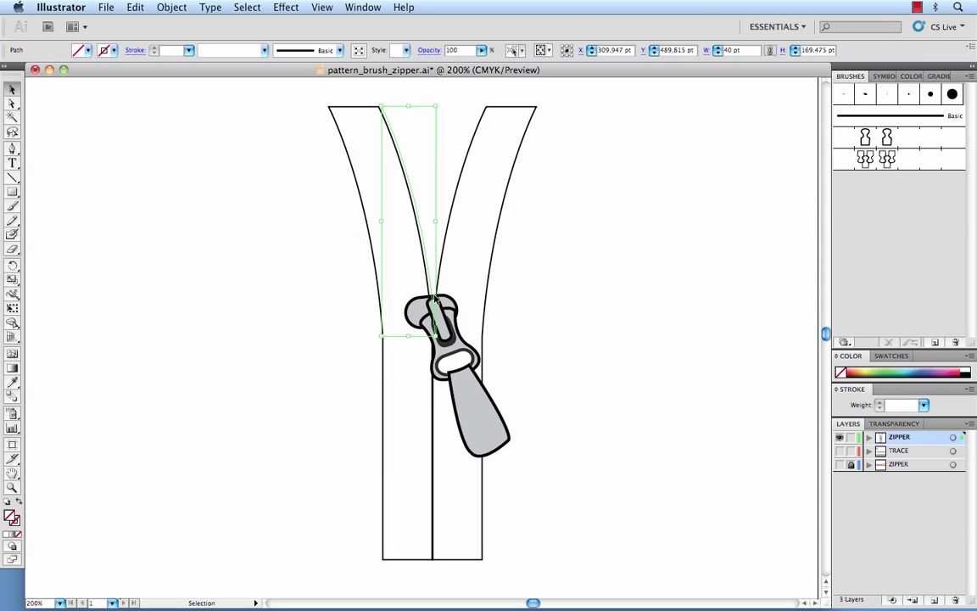
{"action": "left_click", "coordinate": [879, 140]}
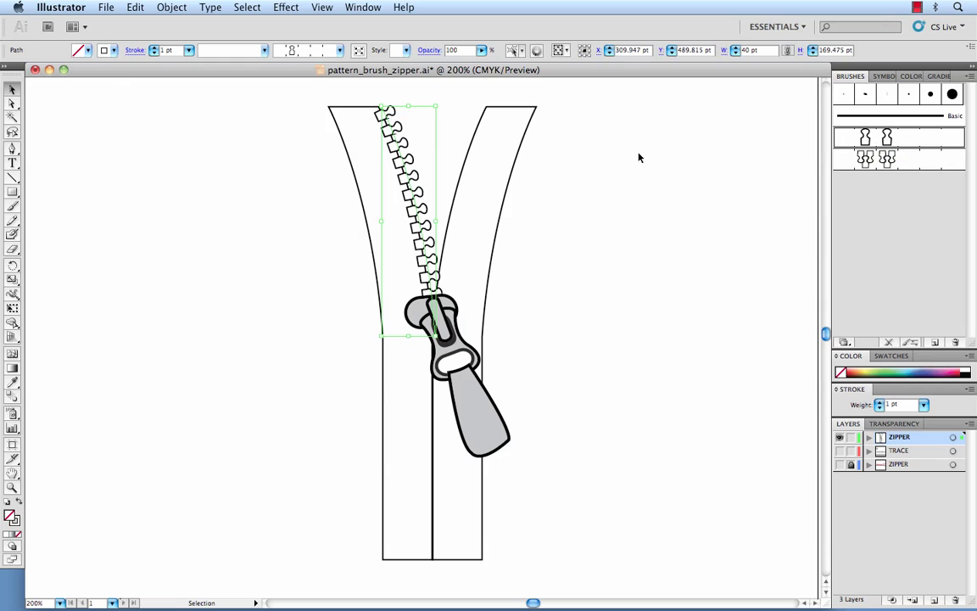
{"action": "left_click_drag", "start_coordinate": [469, 150], "coordinate": [493, 180]}
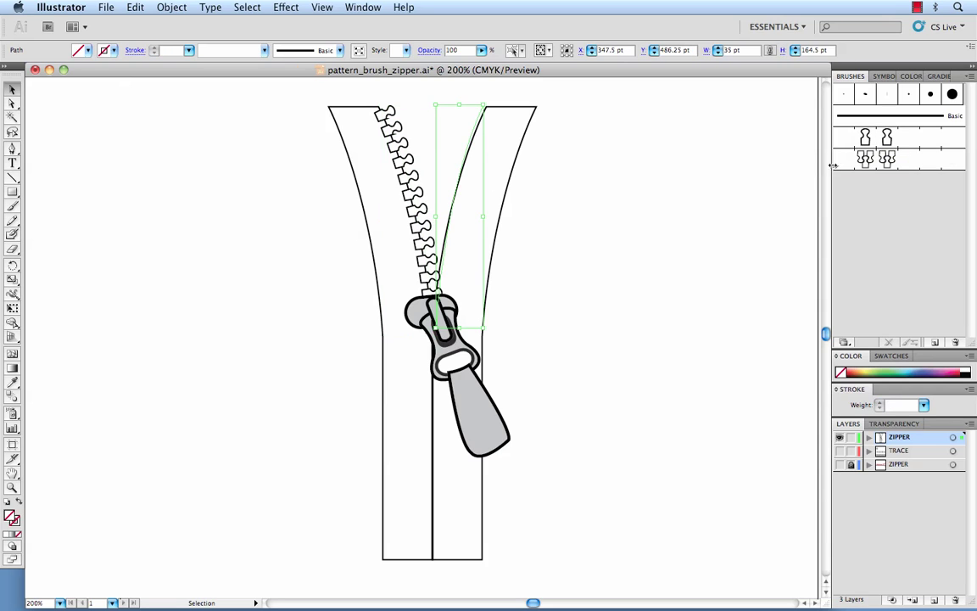
{"action": "left_click", "coordinate": [879, 140]}
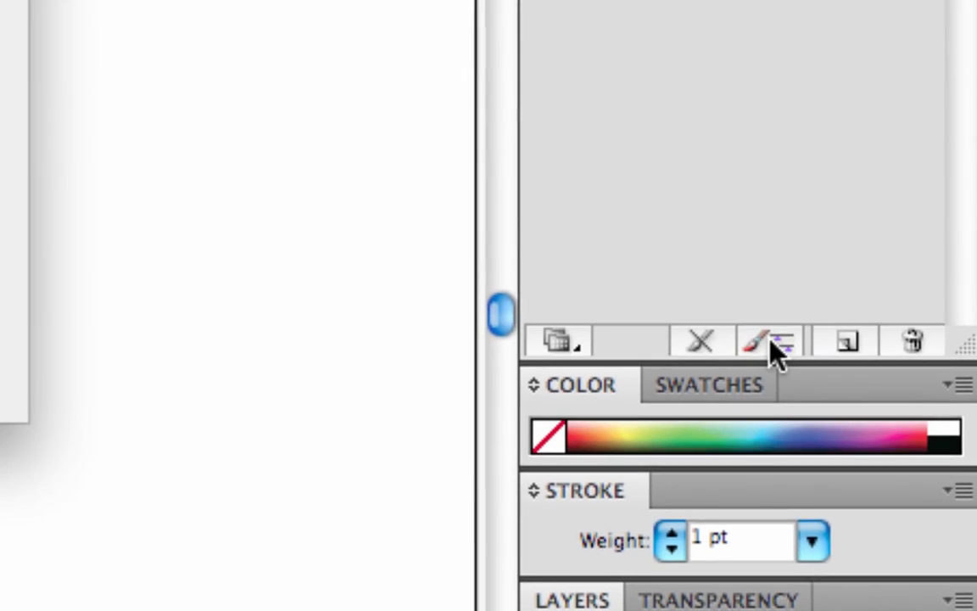
- Test Flip Along and Flip Across on the right curve's brush stroke, keeping only Flip Across so its teeth face inward
{"action": "left_click", "coordinate": [725, 293]}
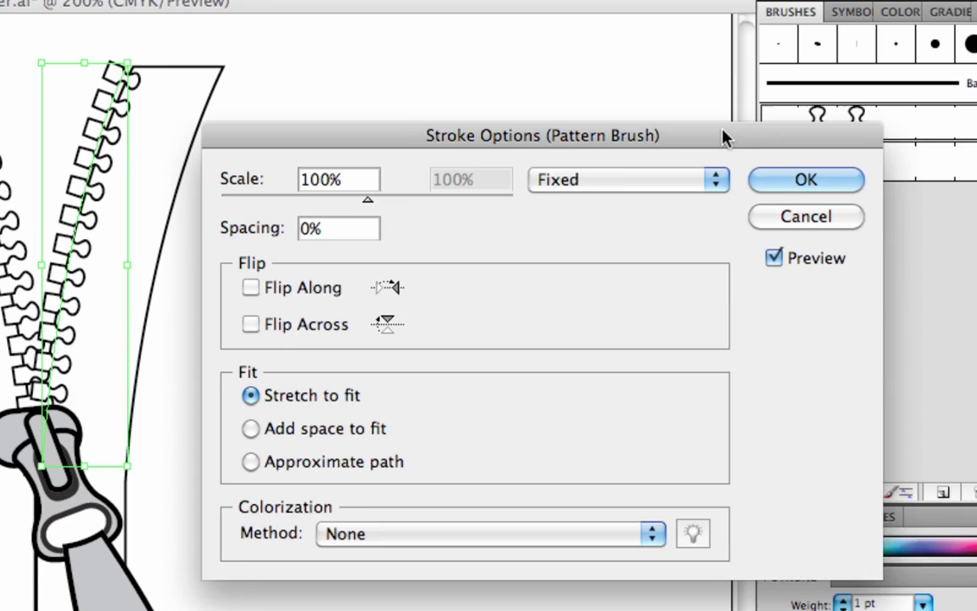
{"action": "left_click_drag", "start_coordinate": [725, 138], "coordinate": [777, 129]}
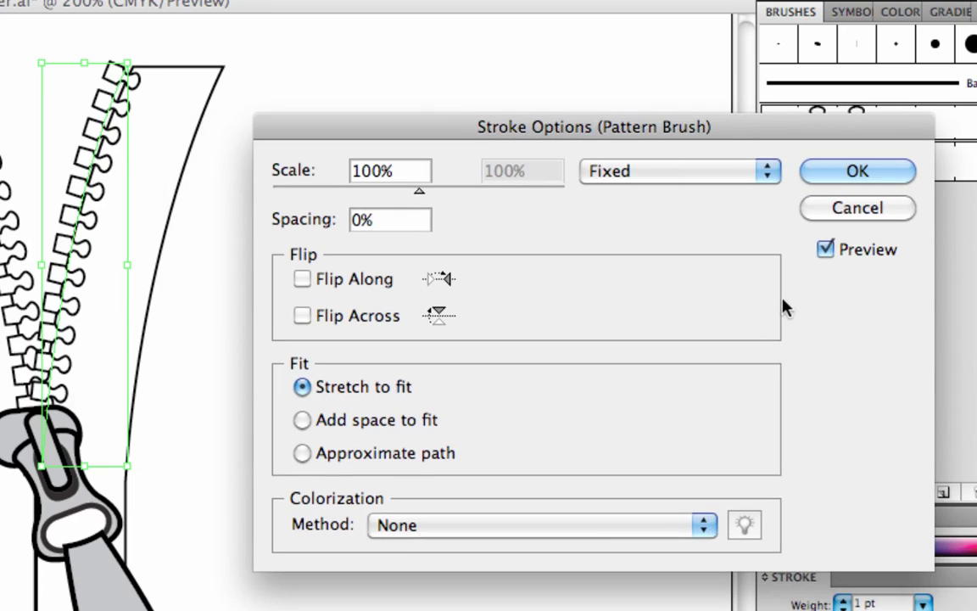
{"action": "left_click", "coordinate": [356, 279]}
{"action": "left_click", "coordinate": [358, 319]}
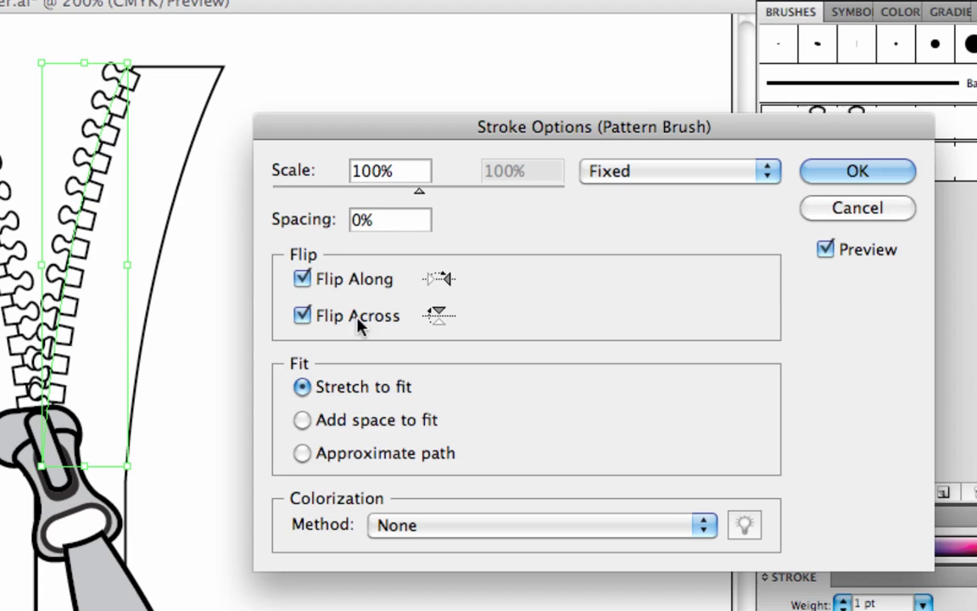
{"action": "left_click", "coordinate": [345, 279]}
{"action": "left_click", "coordinate": [303, 321]}
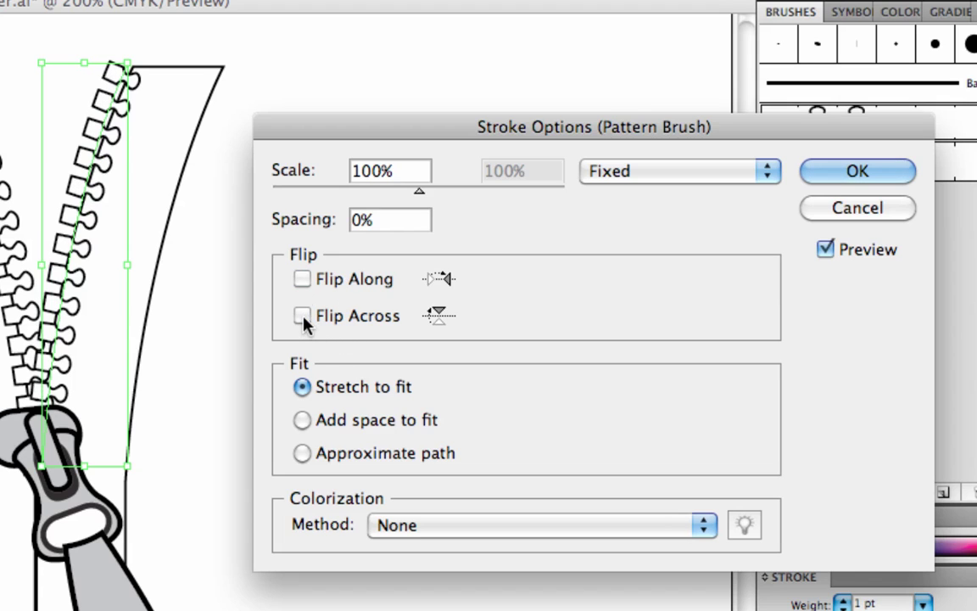
{"action": "left_click", "coordinate": [303, 317]}
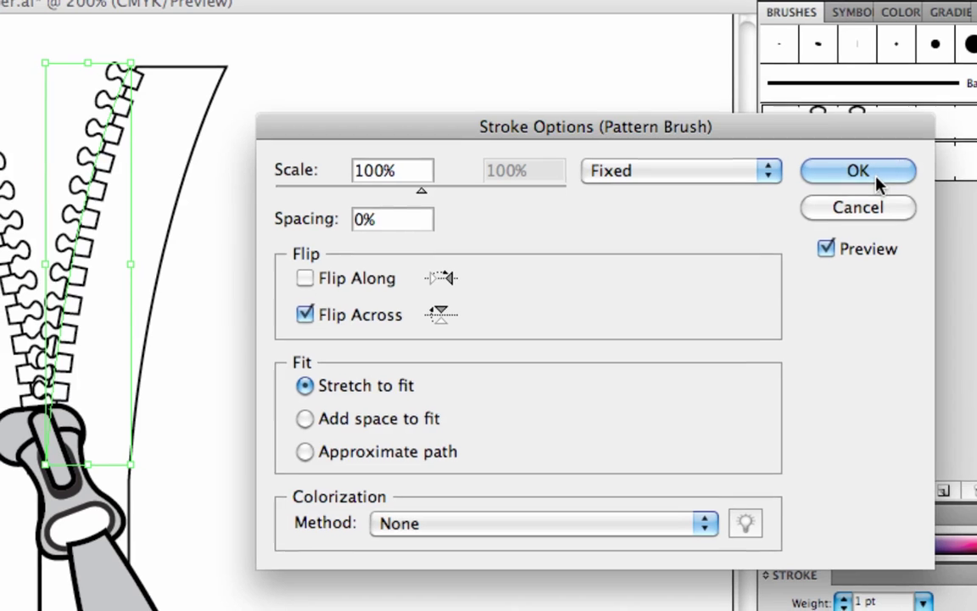
{"action": "left_click", "coordinate": [878, 181]}
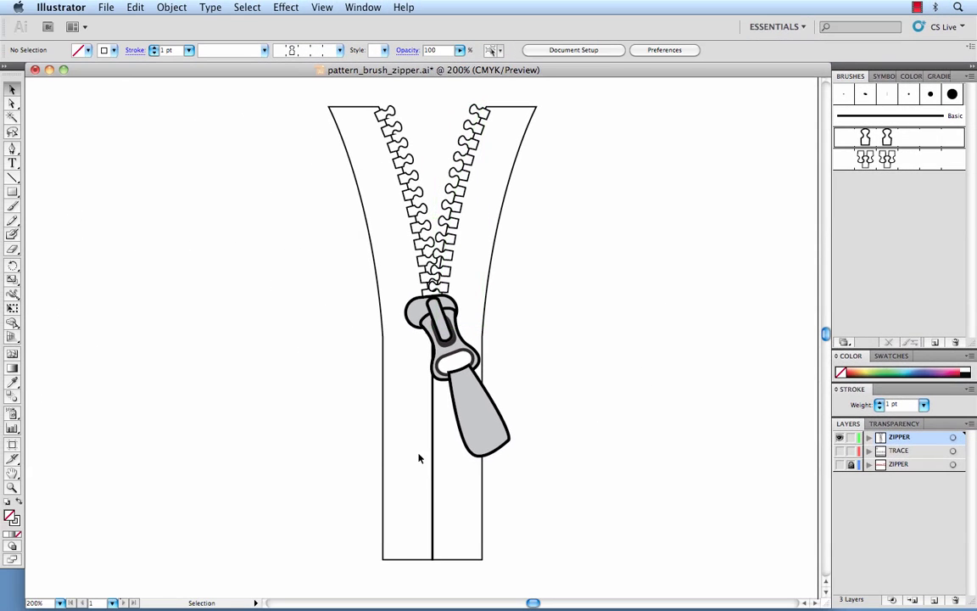
- Apply the closed zipper teeth brush to the vertical centre path below the zipper pull and deselect it
{"action": "left_click_drag", "start_coordinate": [414, 463], "coordinate": [447, 475]}
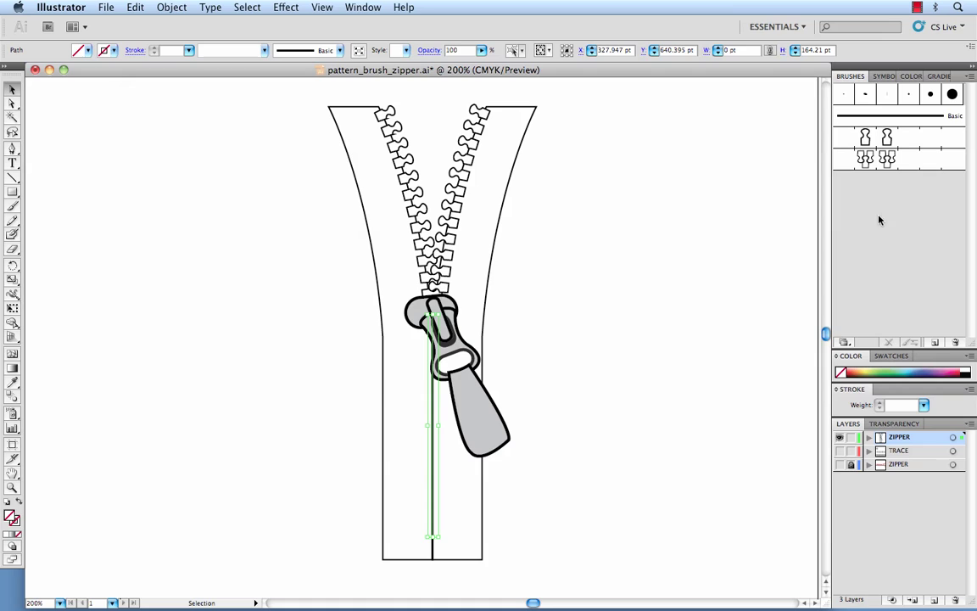
{"action": "left_click", "coordinate": [876, 158]}
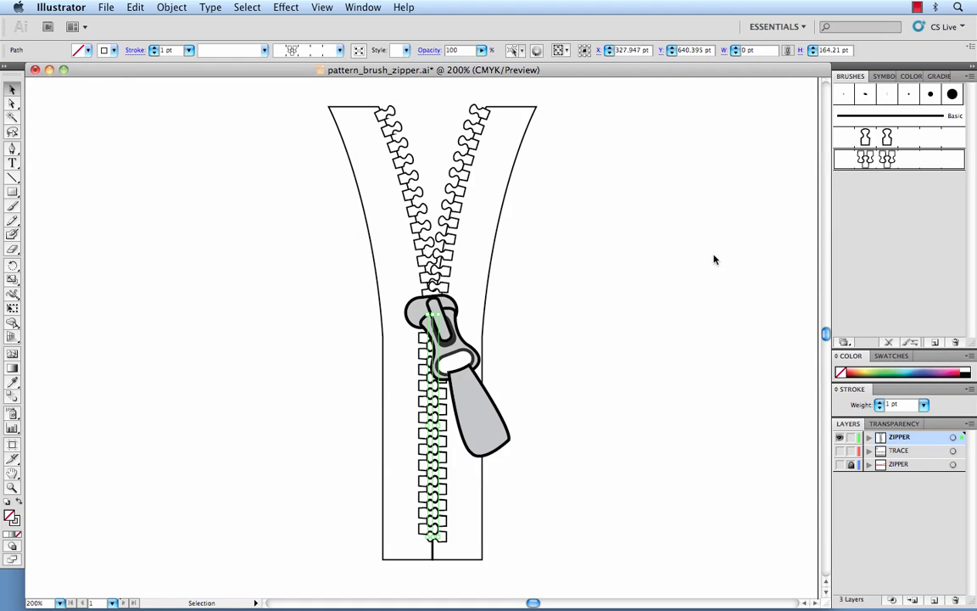
{"action": "left_click", "coordinate": [704, 256]}
{"action": "key", "text": "super+minus"}
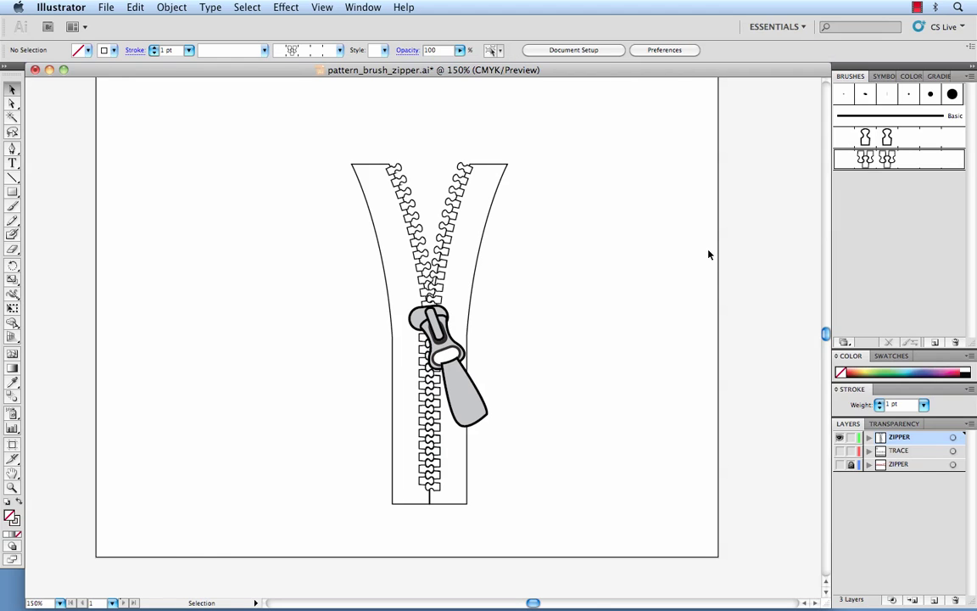